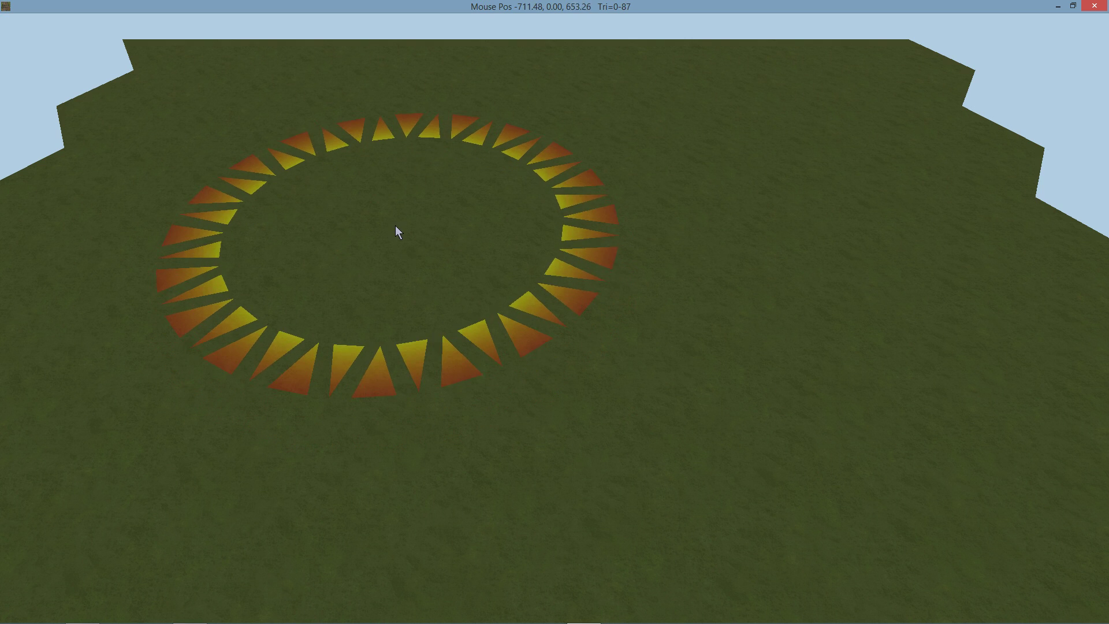
Lower a broad area in the terrain's left half into a gentle hollow with the 1000-radius sculpting brush.
{"action": "mouse_move", "coordinate": [169, 25]}
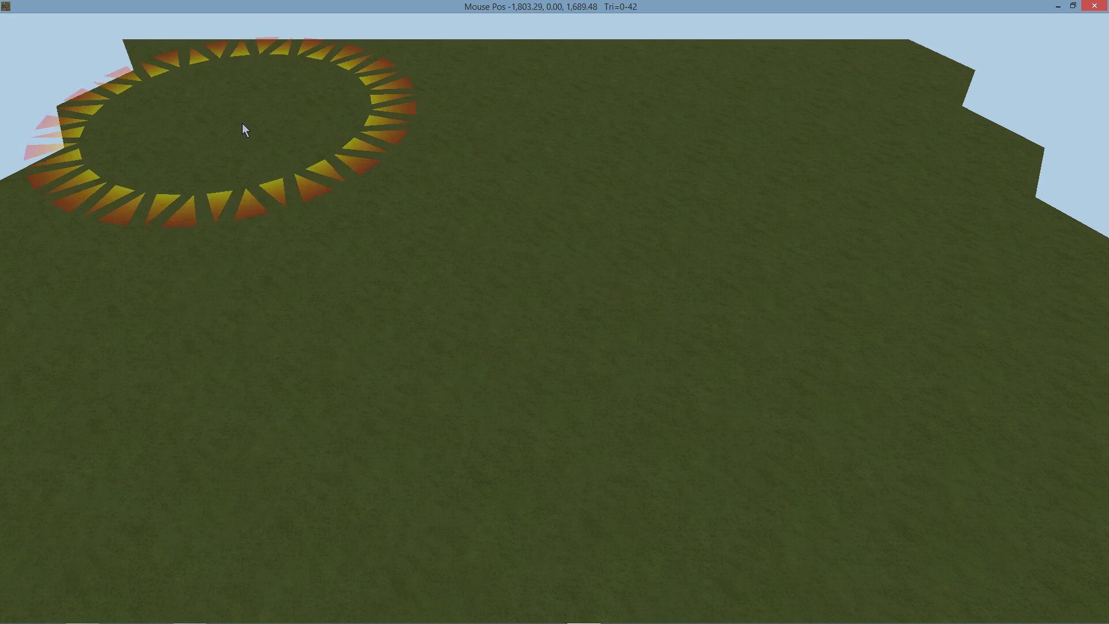
{"action": "mouse_move", "coordinate": [178, 52]}
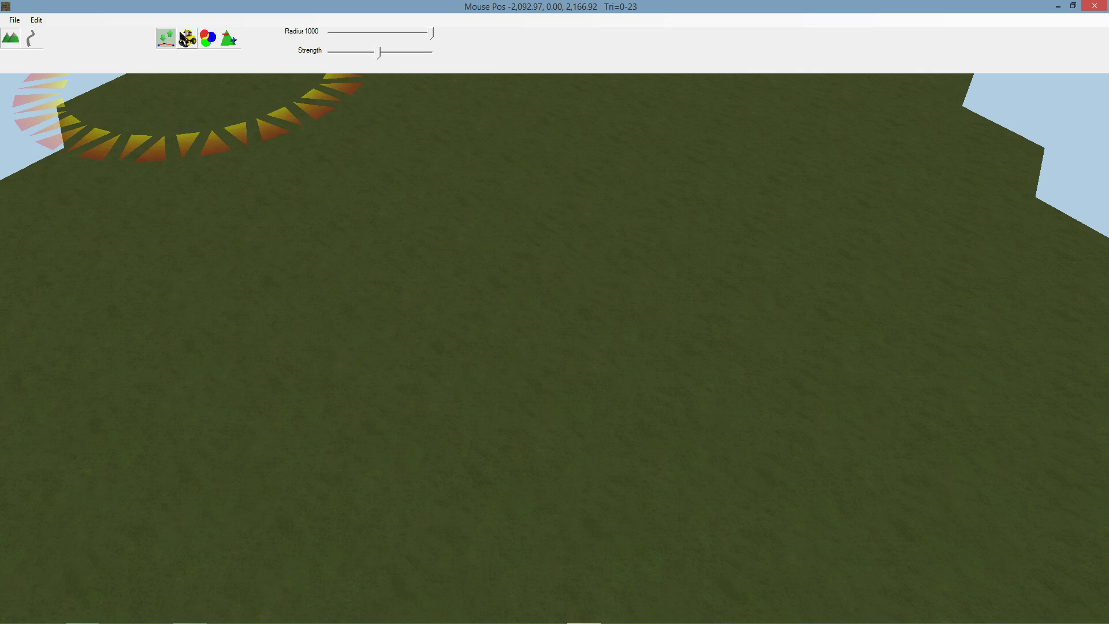
{"action": "mouse_move", "coordinate": [393, 203]}
{"action": "left_mouse_down"}
{"action": "mouse_move", "coordinate": [341, 248]}
{"action": "mouse_move", "coordinate": [435, 178]}
{"action": "mouse_move", "coordinate": [369, 218]}
{"action": "mouse_move", "coordinate": [394, 188]}
{"action": "mouse_move", "coordinate": [308, 193]}
{"action": "mouse_move", "coordinate": [383, 274]}
{"action": "mouse_move", "coordinate": [469, 226]}
{"action": "mouse_move", "coordinate": [345, 268]}
{"action": "mouse_move", "coordinate": [448, 289]}
{"action": "mouse_move", "coordinate": [429, 273]}
{"action": "left_mouse_up"}
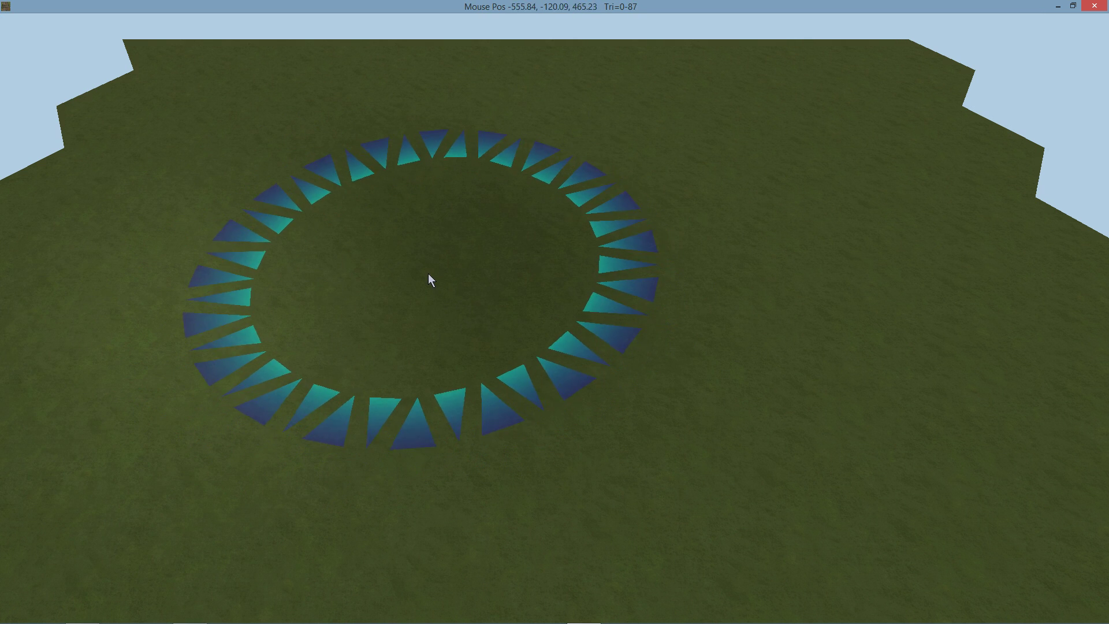
Try out larger and smaller radii for the sculpting brush.
{"action": "mouse_move", "coordinate": [372, 33]}
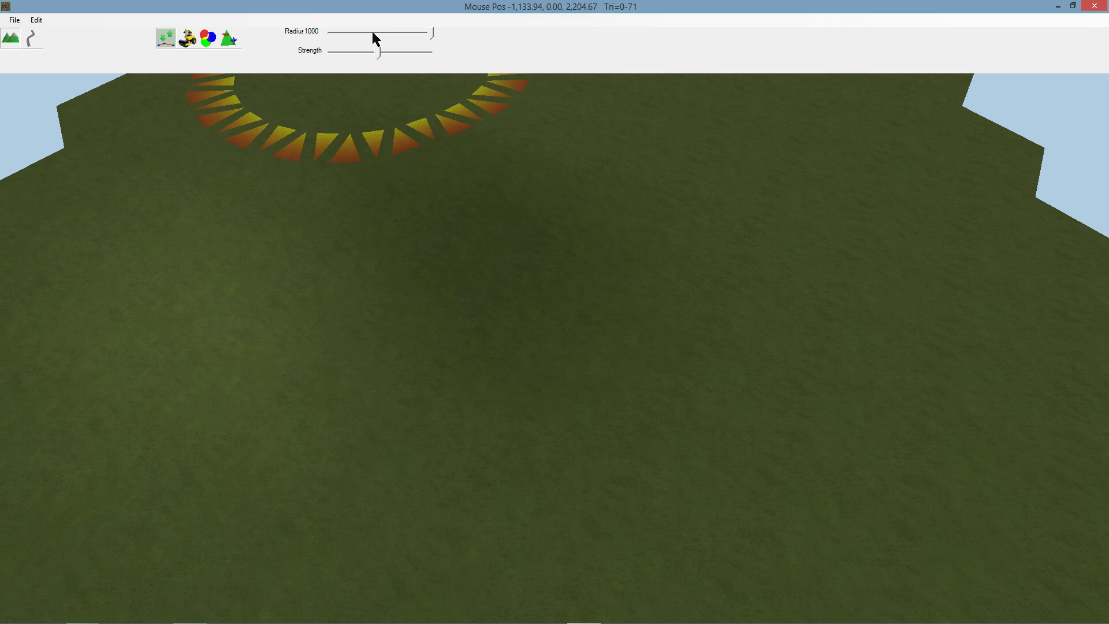
{"action": "mouse_move", "coordinate": [430, 36]}
{"action": "left_mouse_down"}
{"action": "mouse_move", "coordinate": [362, 37]}
{"action": "mouse_move", "coordinate": [434, 37]}
{"action": "left_mouse_up"}
{"action": "mouse_move", "coordinate": [394, 28]}
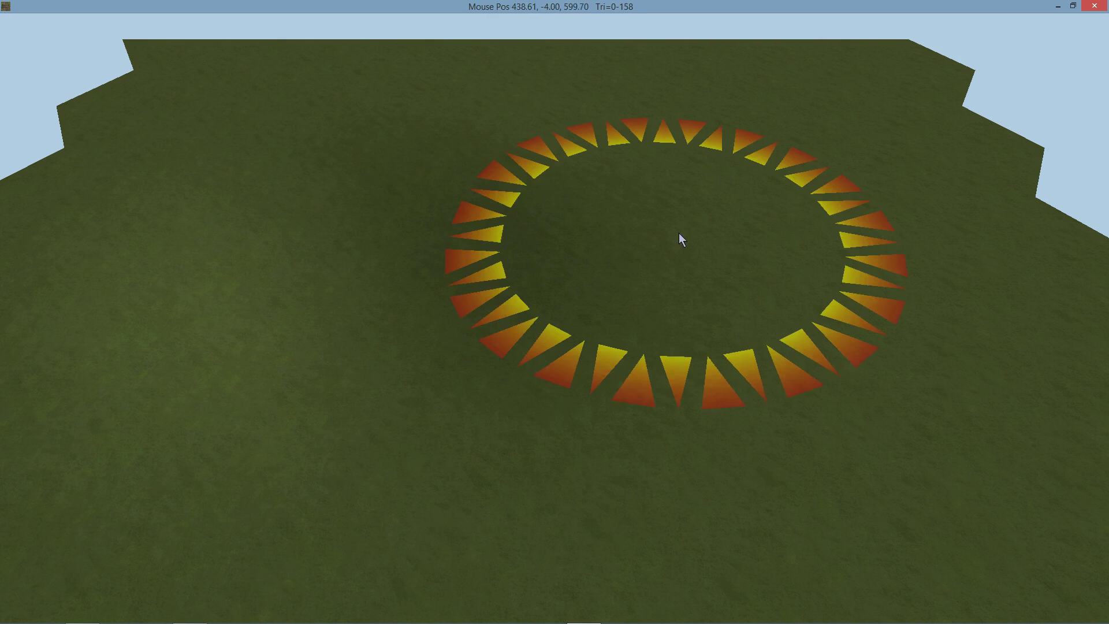
{"action": "scroll", "coordinate": [707, 228], "scroll_direction": "down", "scroll_amount": 10}
{"action": "scroll", "coordinate": [614, 233], "scroll_direction": "up", "scroll_amount": 5}
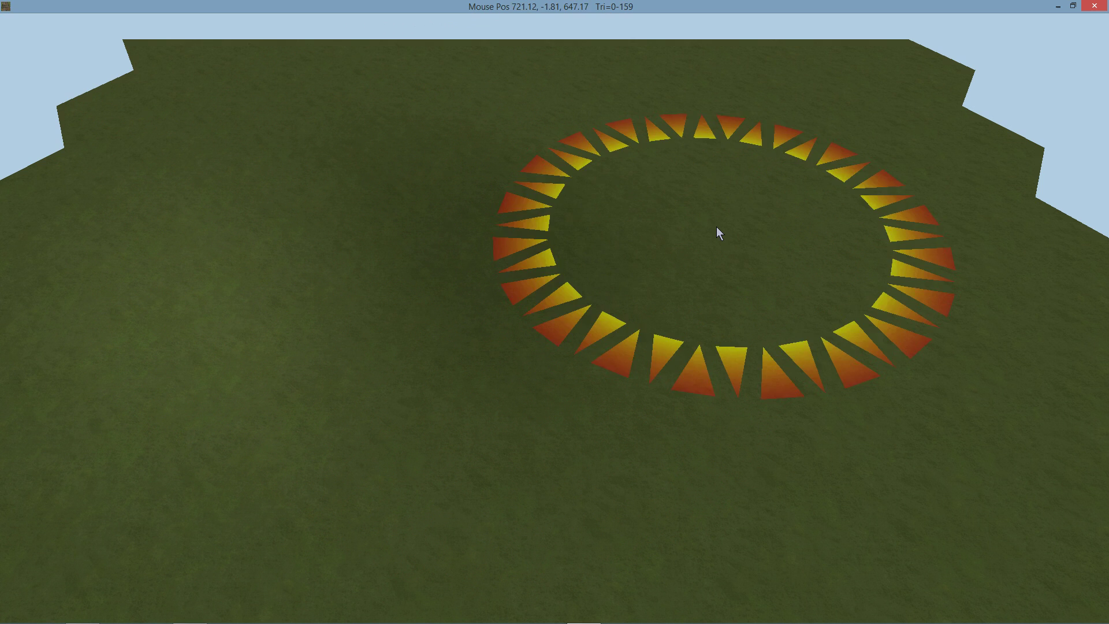
{"action": "scroll", "coordinate": [719, 230], "scroll_direction": "down", "scroll_amount": 5}
{"action": "scroll", "coordinate": [639, 230], "scroll_direction": "up", "scroll_amount": 4}
{"action": "scroll", "coordinate": [644, 231], "scroll_direction": "down", "scroll_amount": 1}
{"action": "scroll", "coordinate": [665, 229], "scroll_direction": "down", "scroll_amount": 2}
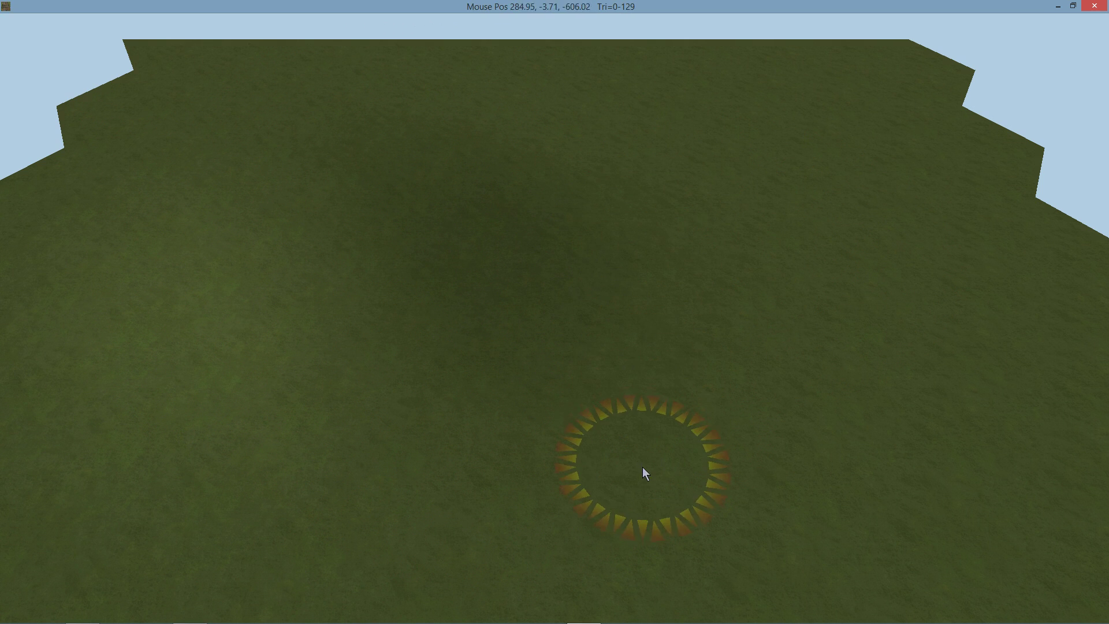
Raise a smooth mound to the right of the broad hollow with a medium-sized brush.
{"action": "mouse_move", "coordinate": [342, 52]}
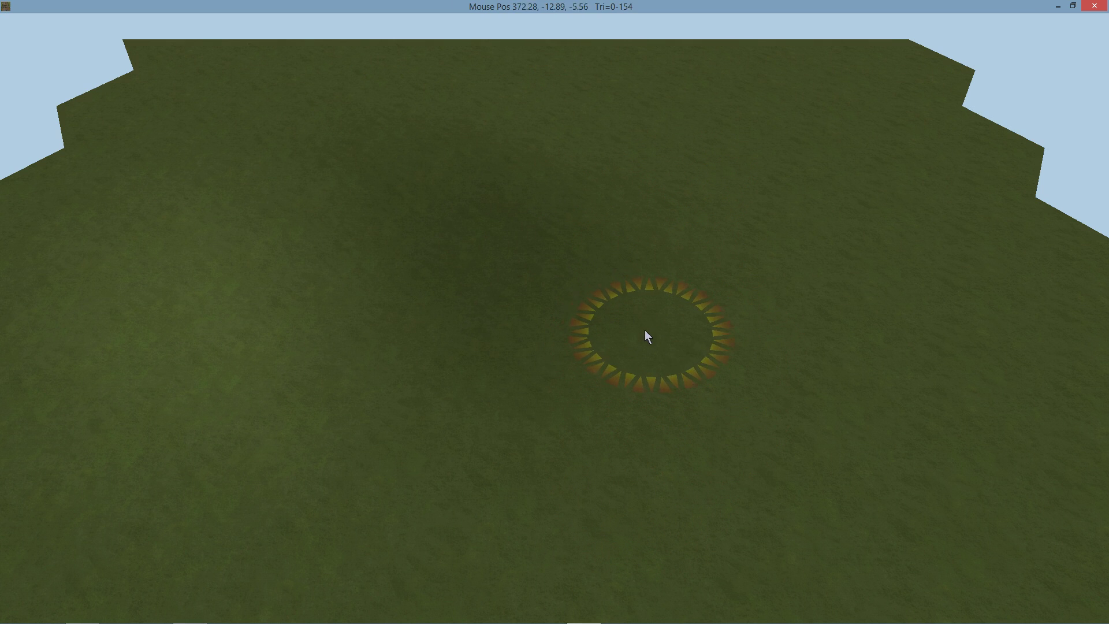
{"action": "key", "text": "shift"}
{"action": "key", "text": "shift"}
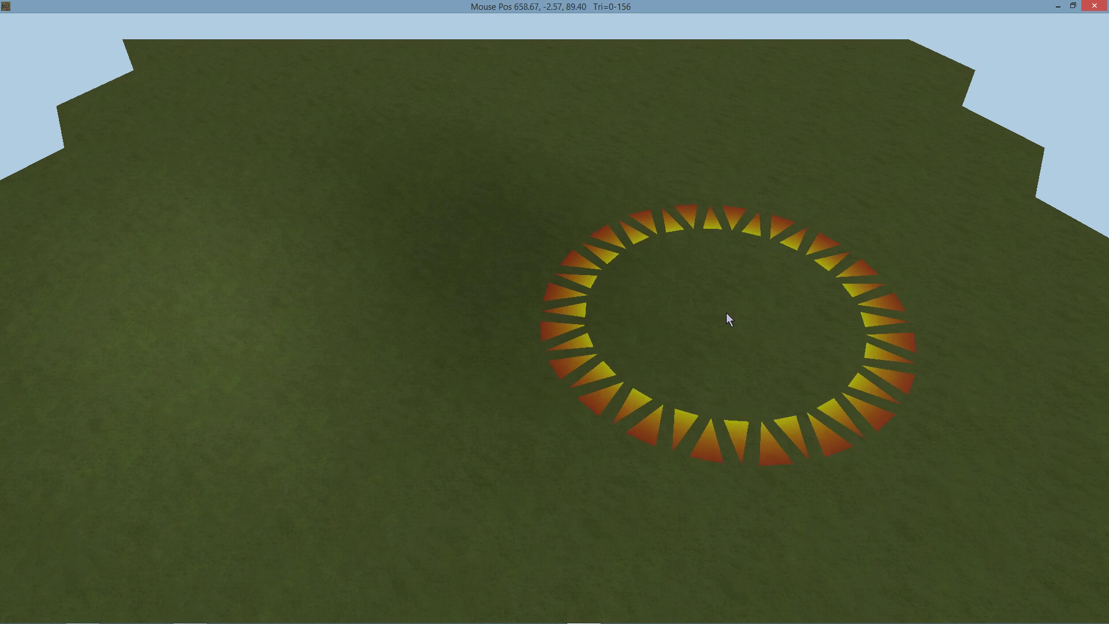
{"action": "left_click", "coordinate": [666, 341]}
{"action": "left_click", "coordinate": [702, 284], "text": "shift"}
{"action": "left_click_drag", "start_coordinate": [680, 365], "coordinate": [704, 302], "text": "shift"}
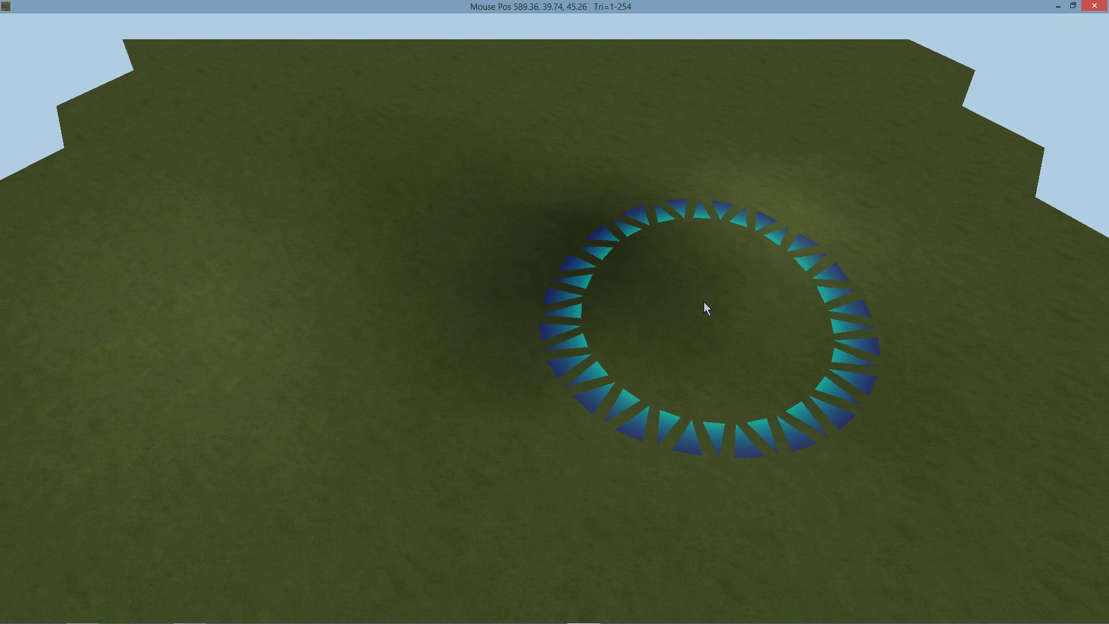
Sculpt more relief between the hollow and the new mound, and overlay the wireframe on the terrain.
{"action": "mouse_move", "coordinate": [704, 302]}
{"action": "middle_mouse_down"}
{"action": "mouse_move", "coordinate": [712, 270]}
{"action": "mouse_move", "coordinate": [701, 266]}
{"action": "middle_mouse_up"}
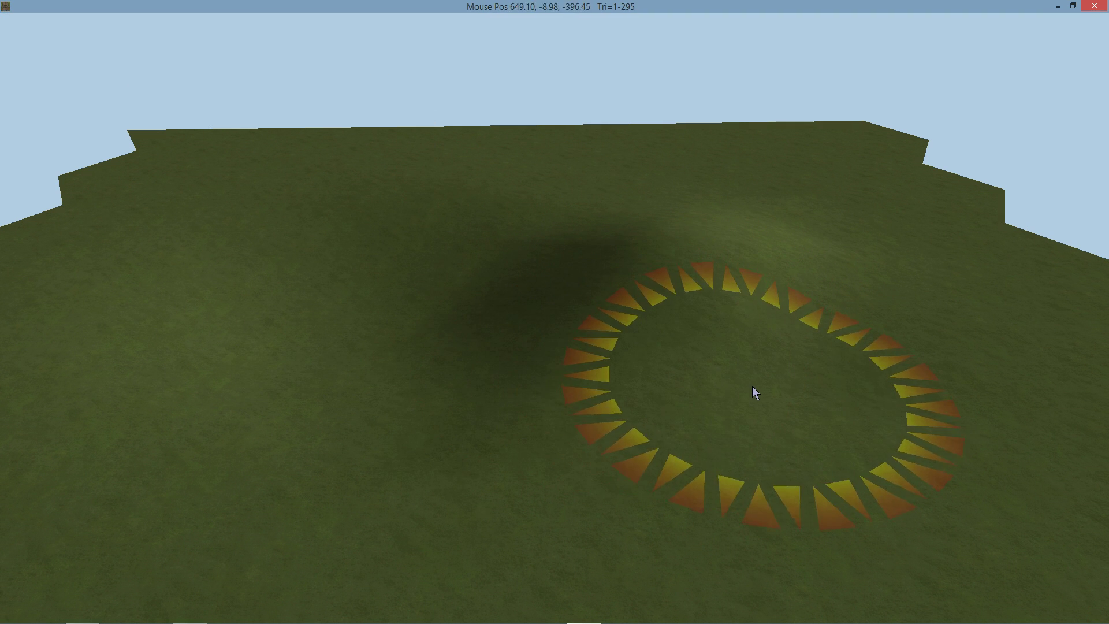
{"action": "mouse_move", "coordinate": [532, 294]}
{"action": "left_mouse_down"}
{"action": "mouse_move", "coordinate": [763, 329]}
{"action": "mouse_move", "coordinate": [495, 320]}
{"action": "mouse_move", "coordinate": [643, 270]}
{"action": "mouse_move", "coordinate": [660, 223]}
{"action": "mouse_move", "coordinate": [436, 405]}
{"action": "mouse_move", "coordinate": [582, 261]}
{"action": "mouse_move", "coordinate": [487, 297]}
{"action": "mouse_move", "coordinate": [600, 256]}
{"action": "mouse_move", "coordinate": [595, 289]}
{"action": "left_mouse_up"}
{"action": "mouse_move", "coordinate": [595, 289]}
{"action": "middle_mouse_down"}
{"action": "mouse_move", "coordinate": [575, 318]}
{"action": "mouse_move", "coordinate": [549, 312]}
{"action": "middle_mouse_up"}
{"action": "key", "text": "w"}
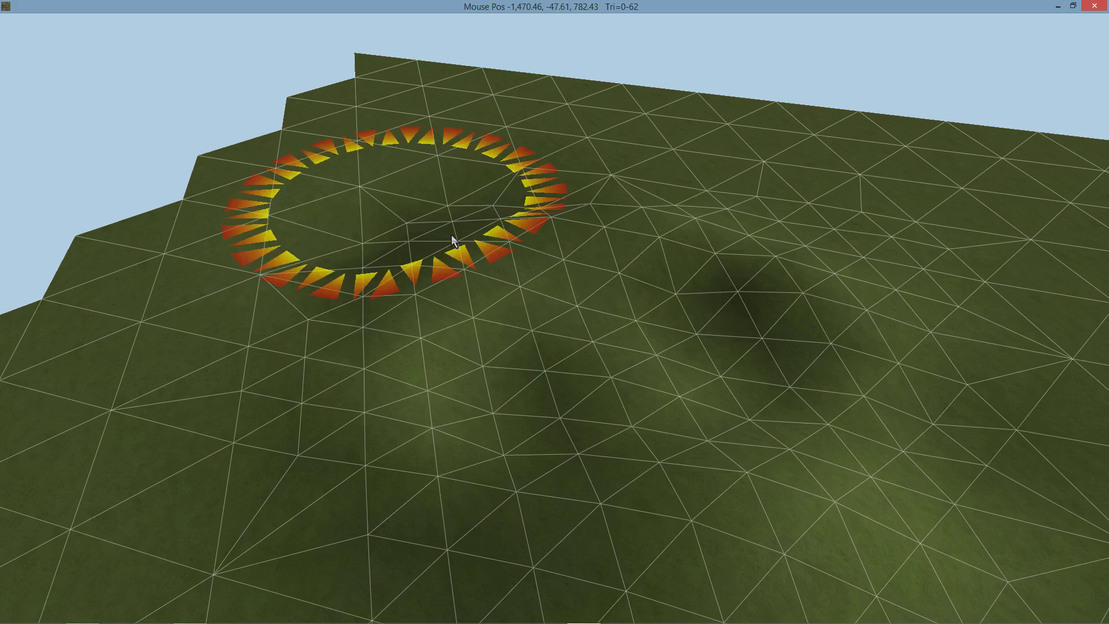
Reduce the brush radius to 115 and sculpt finer hills and a long curved ridge around the existing relief.
{"action": "mouse_move", "coordinate": [550, 241]}
{"action": "middle_mouse_down"}
{"action": "mouse_move", "coordinate": [639, 237]}
{"action": "mouse_move", "coordinate": [570, 227]}
{"action": "mouse_move", "coordinate": [618, 236]}
{"action": "middle_mouse_up"}
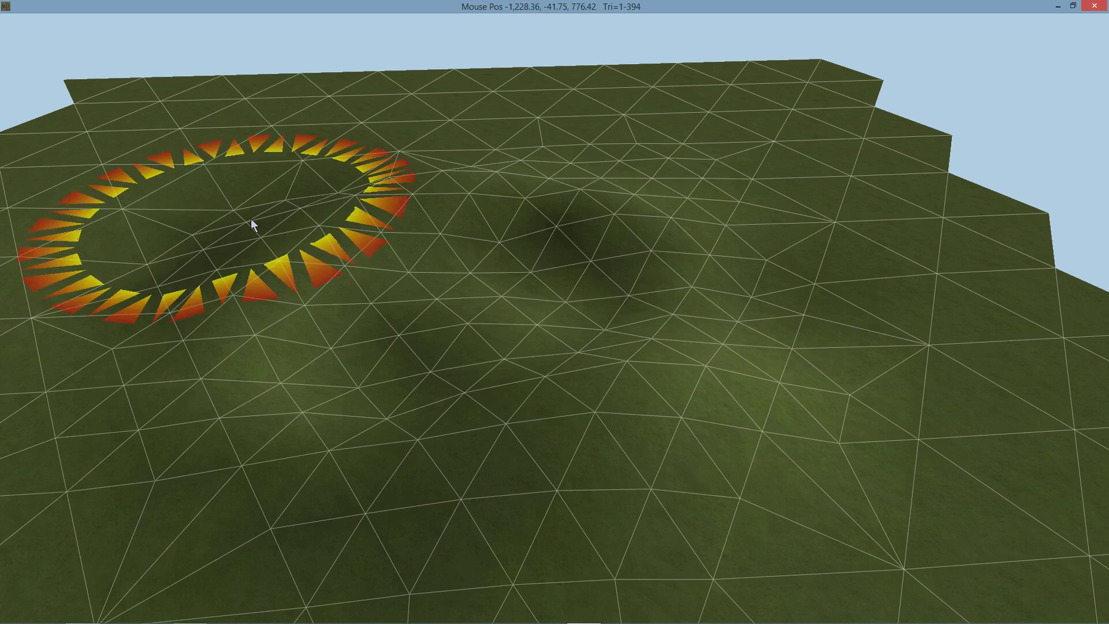
{"action": "mouse_move", "coordinate": [251, 219]}
{"action": "right_mouse_down"}
{"action": "mouse_move", "coordinate": [269, 224]}
{"action": "mouse_move", "coordinate": [229, 210]}
{"action": "right_mouse_up"}
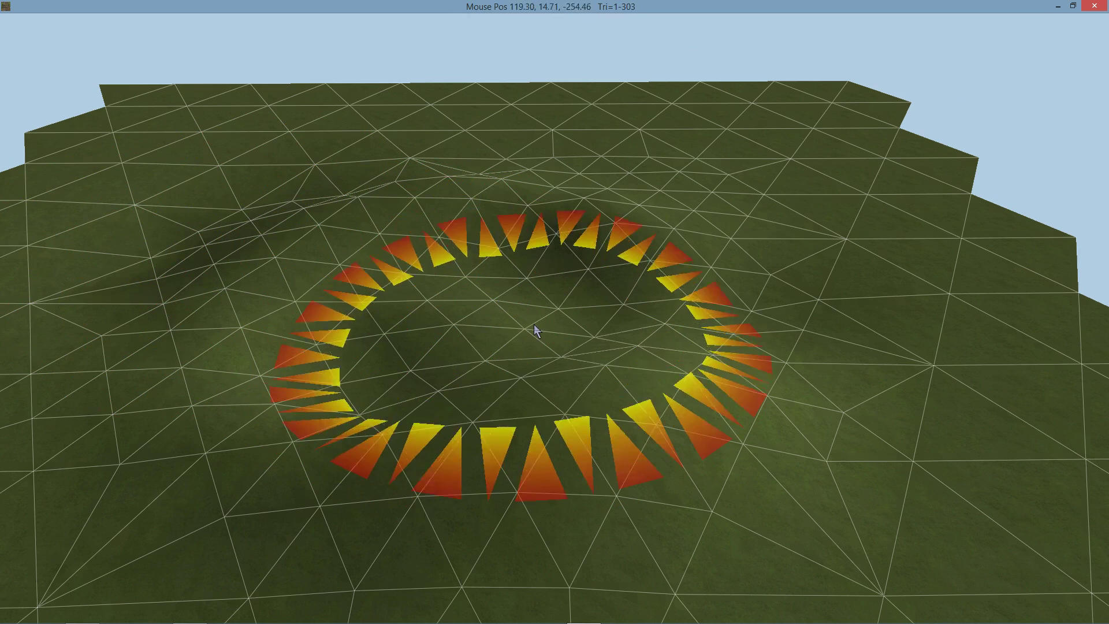
{"action": "mouse_move", "coordinate": [532, 201]}
{"action": "middle_mouse_down"}
{"action": "mouse_move", "coordinate": [598, 206]}
{"action": "mouse_move", "coordinate": [513, 200]}
{"action": "mouse_move", "coordinate": [521, 217]}
{"action": "middle_mouse_up"}
{"action": "mouse_move", "coordinate": [522, 220]}
{"action": "right_mouse_down"}
{"action": "mouse_move", "coordinate": [265, 280]}
{"action": "mouse_move", "coordinate": [330, 307]}
{"action": "mouse_move", "coordinate": [377, 211]}
{"action": "right_mouse_up"}
{"action": "scroll", "coordinate": [369, 224], "scroll_direction": "down", "scroll_amount": 5}
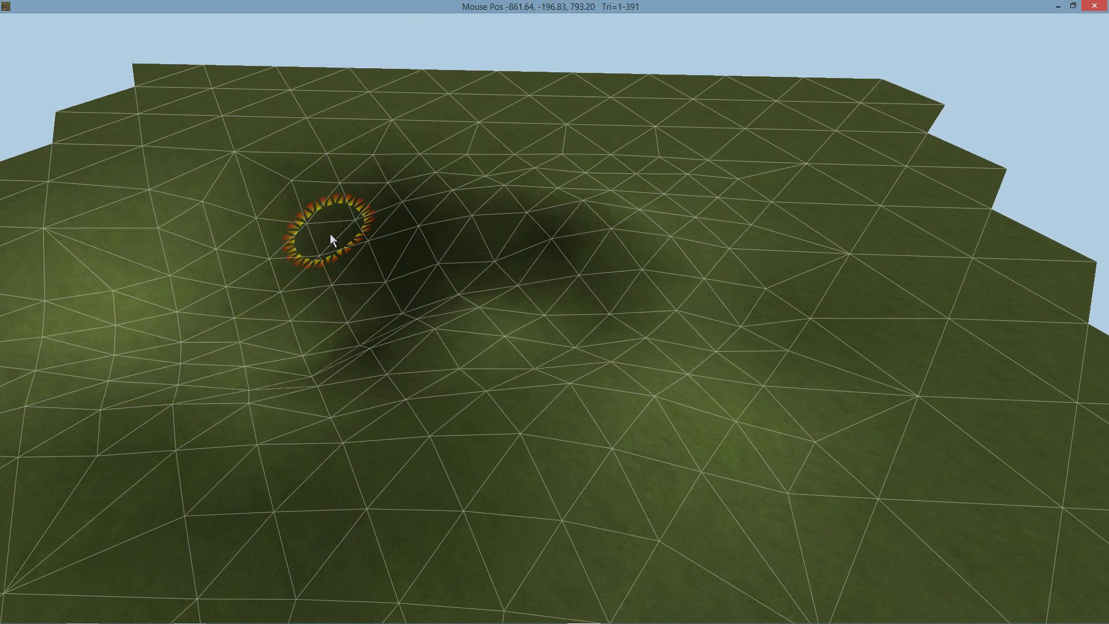
{"action": "mouse_move", "coordinate": [331, 234]}
{"action": "left_mouse_down"}
{"action": "mouse_move", "coordinate": [483, 391]}
{"action": "mouse_move", "coordinate": [632, 458]}
{"action": "mouse_move", "coordinate": [724, 335]}
{"action": "mouse_move", "coordinate": [599, 248]}
{"action": "mouse_move", "coordinate": [698, 213]}
{"action": "left_mouse_up"}
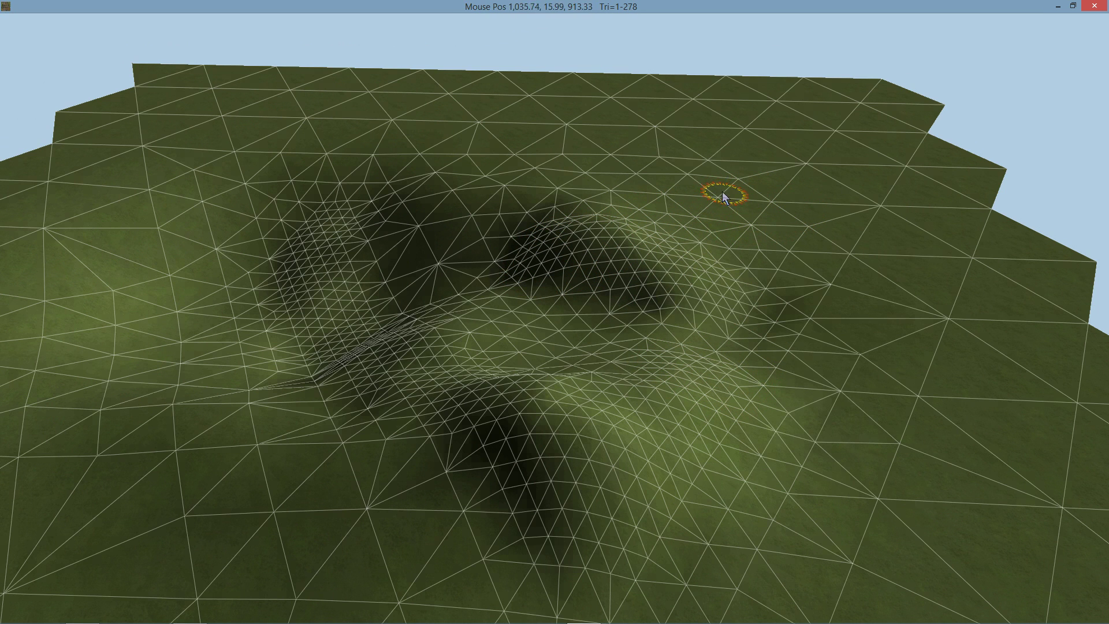
{"action": "mouse_move", "coordinate": [517, 167]}
{"action": "left_mouse_down"}
{"action": "mouse_move", "coordinate": [656, 175]}
{"action": "mouse_move", "coordinate": [785, 231]}
{"action": "mouse_move", "coordinate": [828, 279]}
{"action": "left_mouse_up"}
{"action": "mouse_move", "coordinate": [815, 365]}
{"action": "left_mouse_down"}
{"action": "mouse_move", "coordinate": [787, 495]}
{"action": "mouse_move", "coordinate": [809, 584]}
{"action": "left_mouse_up"}
Flatten the top of the steep hill into a level plateau and turn off the wireframe overlay.
{"action": "left_click", "coordinate": [188, 40]}
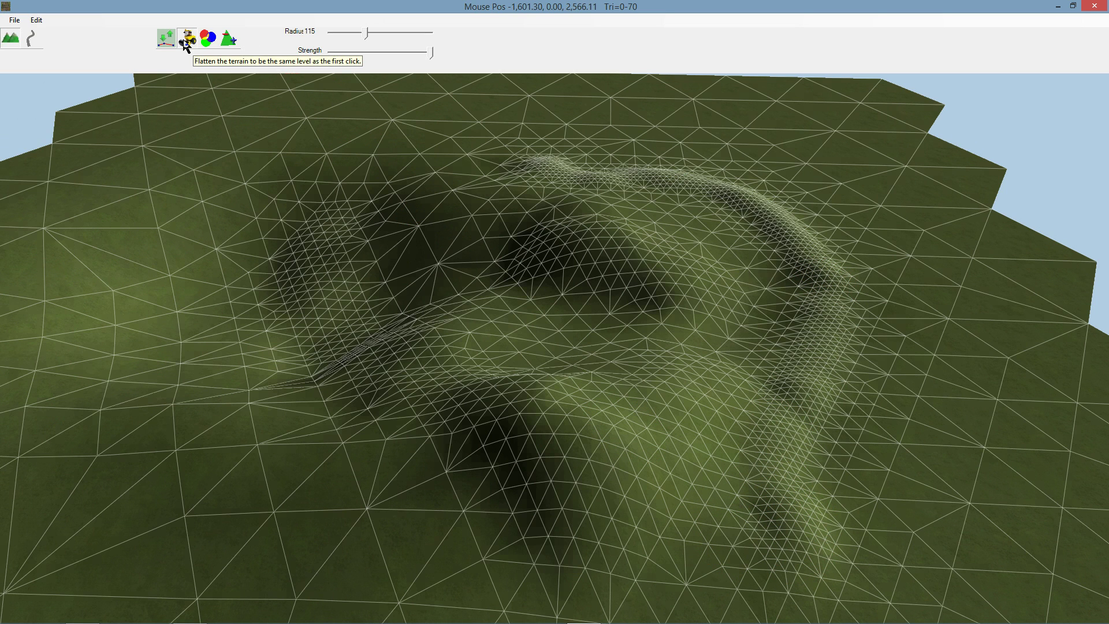
{"action": "mouse_move", "coordinate": [572, 409]}
{"action": "left_mouse_down"}
{"action": "mouse_move", "coordinate": [571, 421]}
{"action": "mouse_move", "coordinate": [542, 420]}
{"action": "mouse_move", "coordinate": [473, 404]}
{"action": "mouse_move", "coordinate": [556, 439]}
{"action": "mouse_move", "coordinate": [545, 396]}
{"action": "mouse_move", "coordinate": [511, 401]}
{"action": "mouse_move", "coordinate": [521, 458]}
{"action": "mouse_move", "coordinate": [518, 442]}
{"action": "left_mouse_up"}
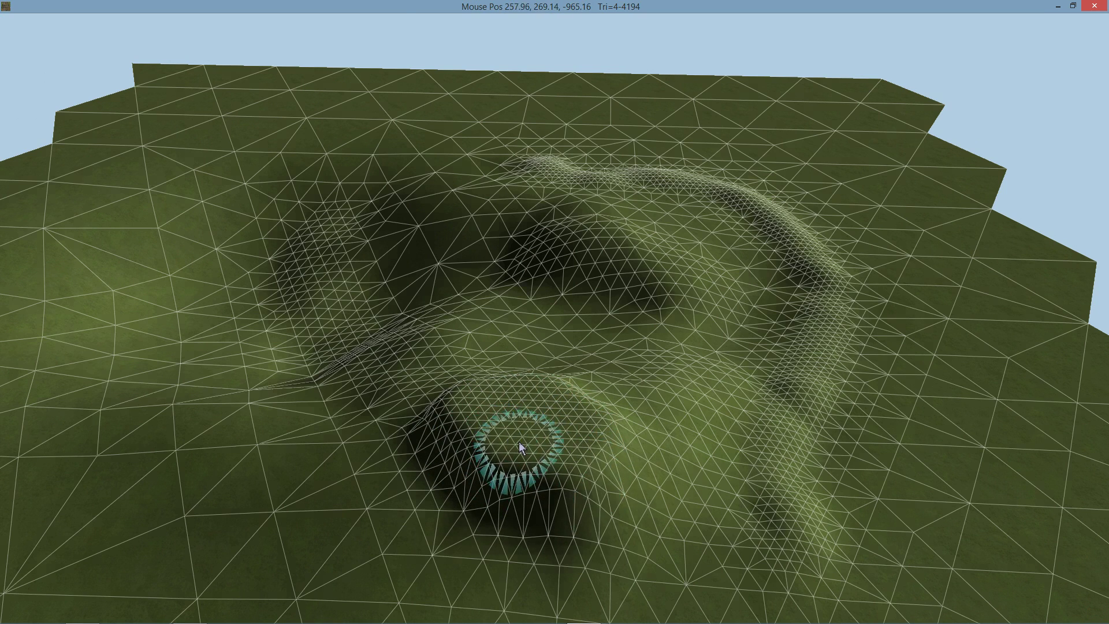
{"action": "key", "text": "w"}
{"action": "key", "text": "w"}
Examine the plateau's steep sides up close in both shaded and wireframe-only display.
{"action": "scroll", "coordinate": [537, 450], "scroll_direction": "up", "scroll_amount": 3}
{"action": "middle_click_drag", "start_coordinate": [536, 444], "coordinate": [612, 483]}
{"action": "middle_click_drag", "start_coordinate": [682, 385], "coordinate": [493, 372]}
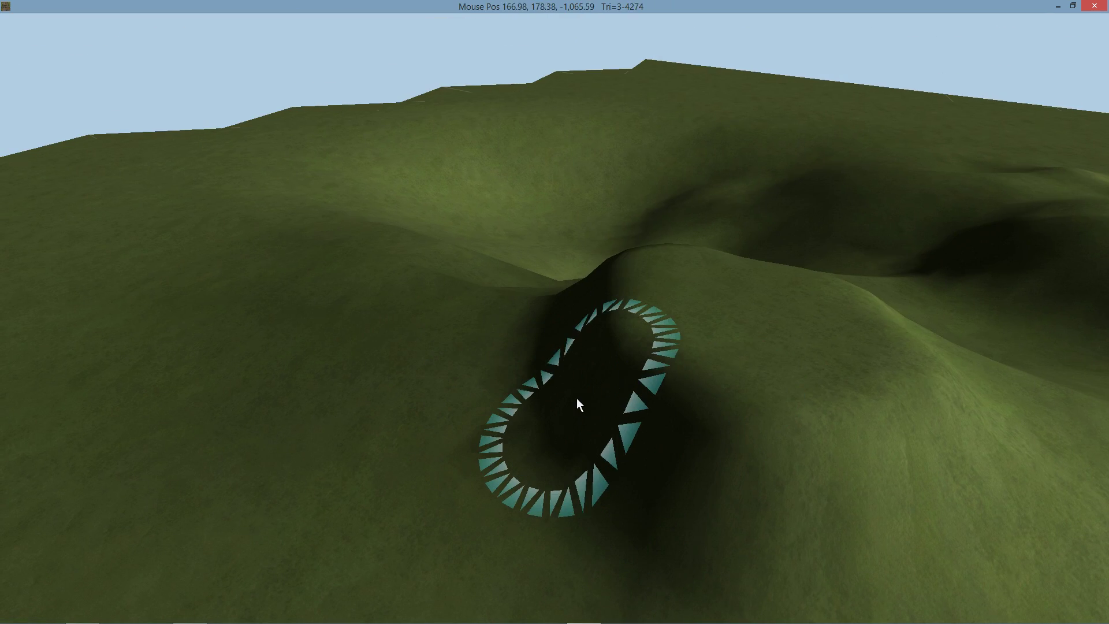
{"action": "key", "text": "w"}
{"action": "key", "text": "w"}
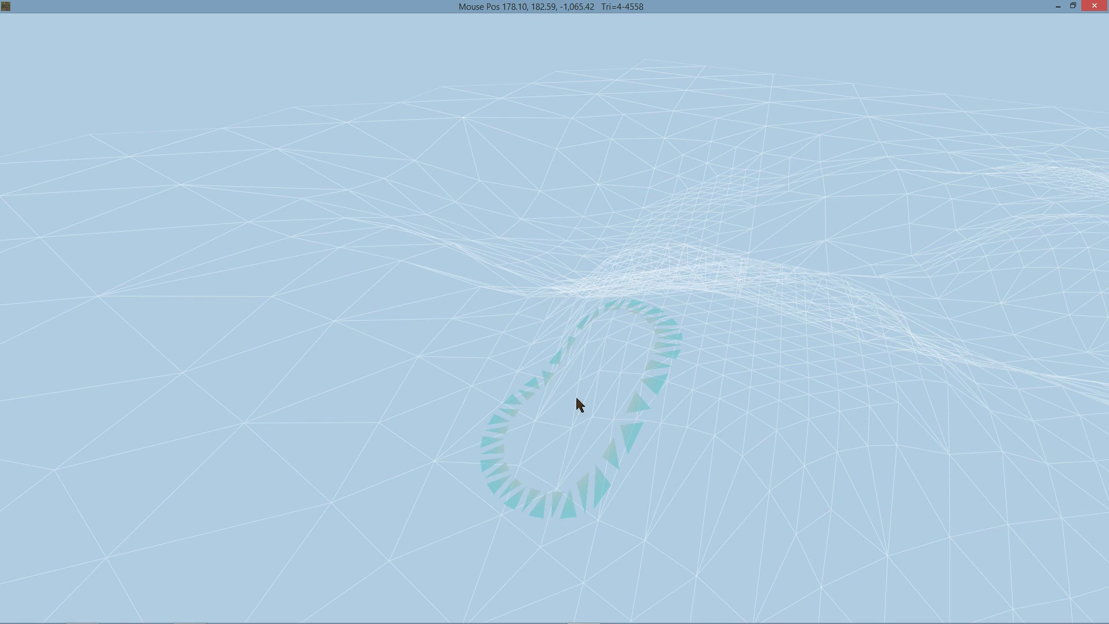
{"action": "key", "text": "w"}
{"action": "middle_click_drag", "start_coordinate": [758, 436], "coordinate": [675, 389]}
{"action": "mouse_move", "coordinate": [676, 393]}
{"action": "right_mouse_down"}
{"action": "mouse_move", "coordinate": [566, 389]}
{"action": "mouse_move", "coordinate": [618, 405]}
{"action": "right_mouse_up"}
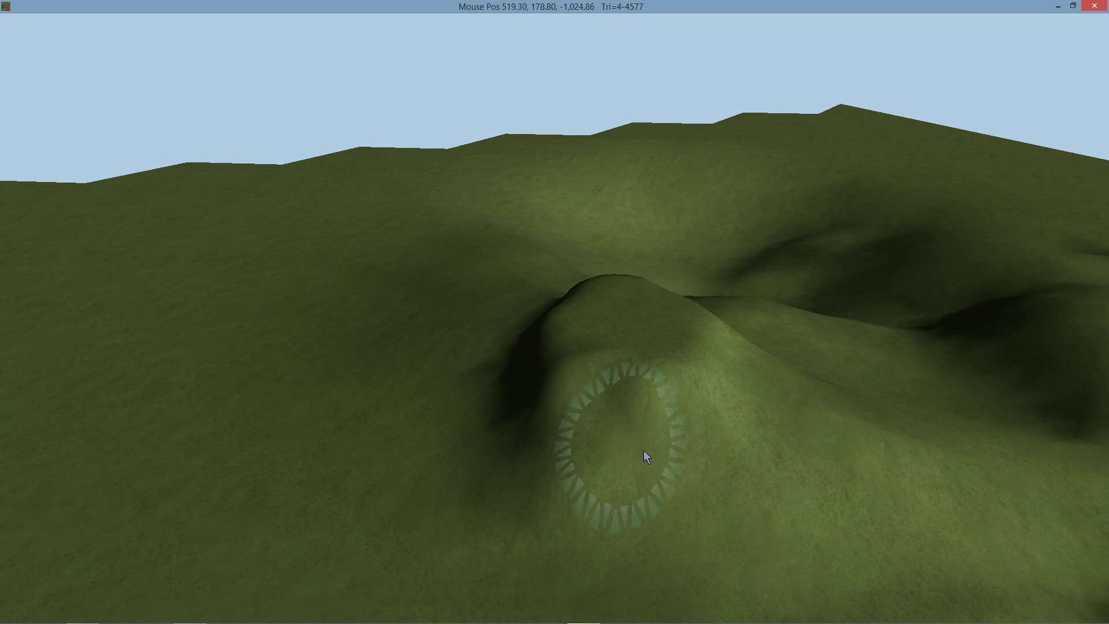
Flatten small ledges into the slopes around the plateau, reducing the brush radius to 55.
{"action": "mouse_move", "coordinate": [563, 390]}
{"action": "left_mouse_down"}
{"action": "mouse_move", "coordinate": [539, 359]}
{"action": "mouse_move", "coordinate": [554, 364]}
{"action": "left_mouse_up"}
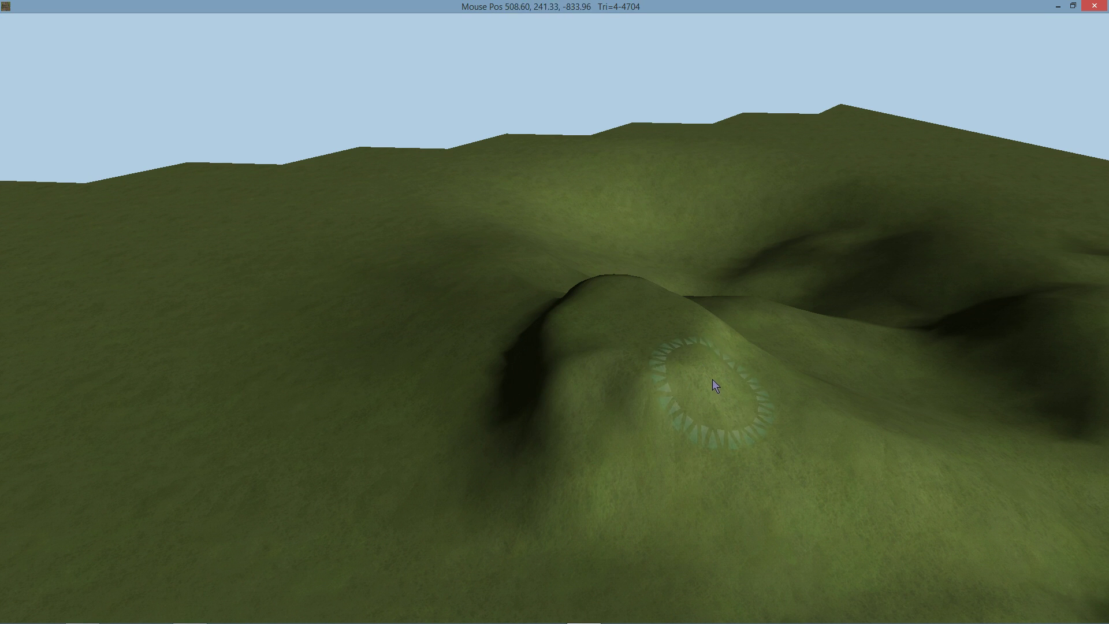
{"action": "middle_click_drag", "start_coordinate": [691, 361], "coordinate": [533, 373]}
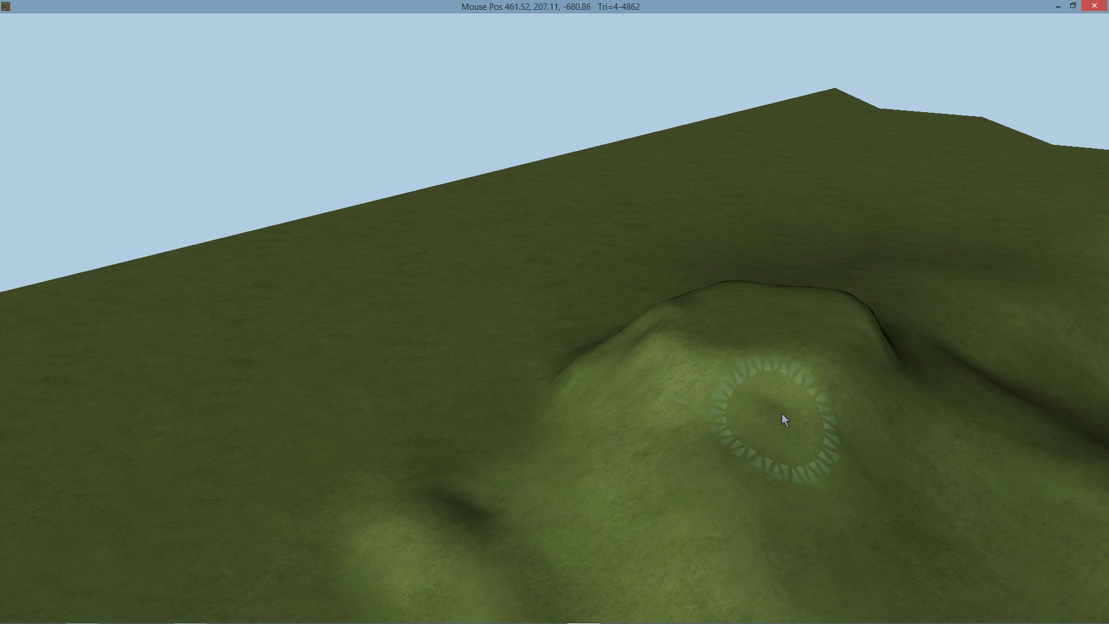
{"action": "mouse_move", "coordinate": [758, 389]}
{"action": "right_mouse_down"}
{"action": "mouse_move", "coordinate": [599, 381]}
{"action": "mouse_move", "coordinate": [754, 457]}
{"action": "right_mouse_up"}
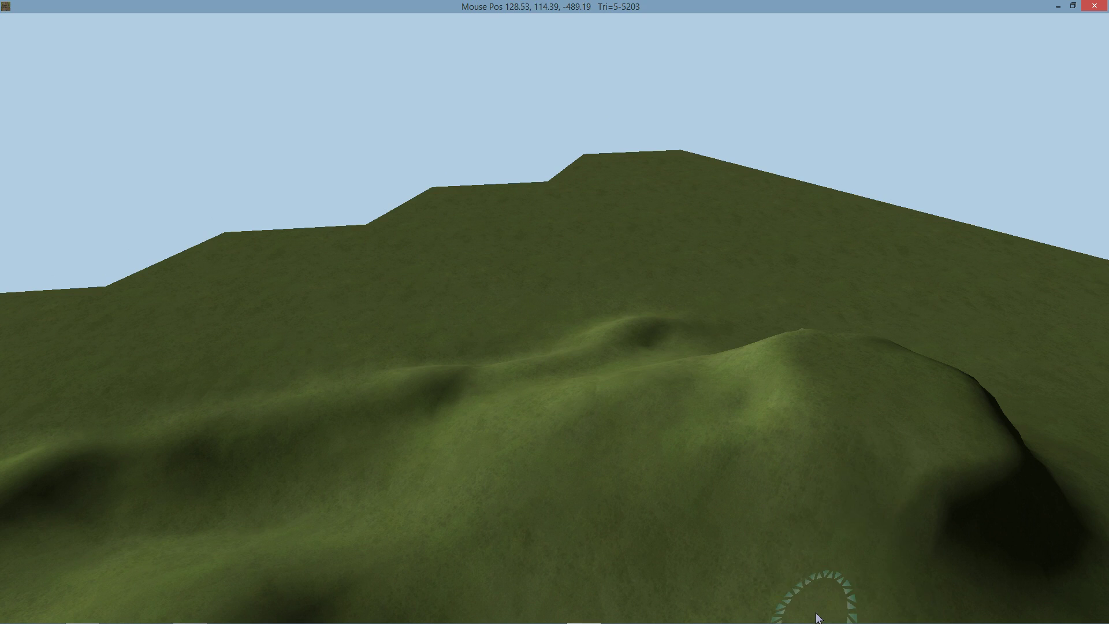
{"action": "mouse_move", "coordinate": [817, 594]}
{"action": "right_mouse_down"}
{"action": "mouse_move", "coordinate": [756, 473]}
{"action": "mouse_move", "coordinate": [739, 475]}
{"action": "mouse_move", "coordinate": [777, 490]}
{"action": "right_mouse_up"}
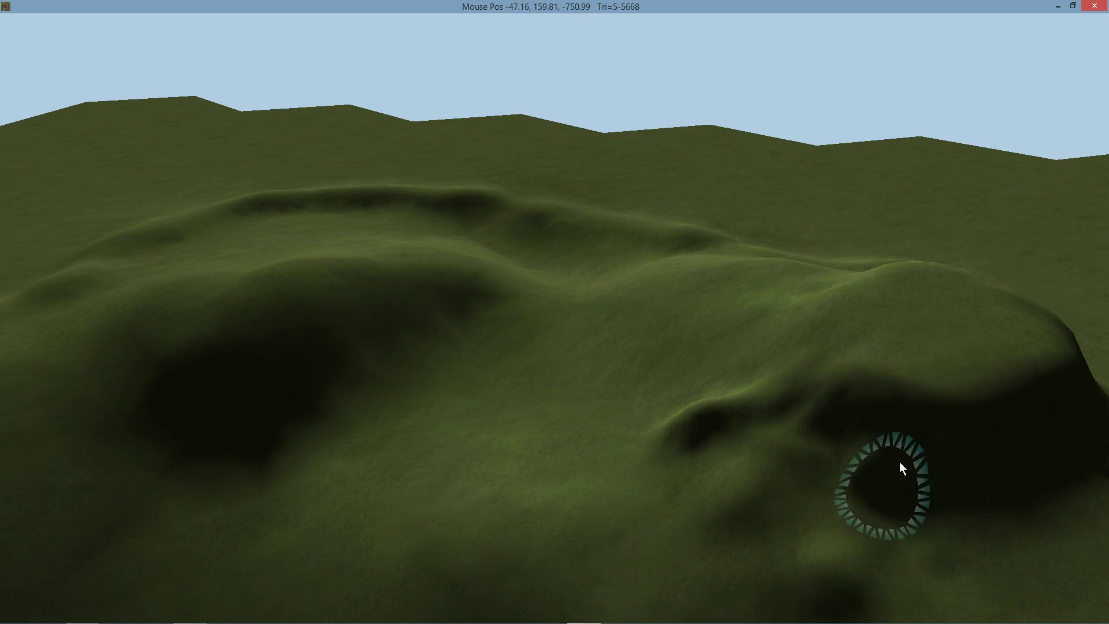
{"action": "mouse_move", "coordinate": [921, 488]}
{"action": "right_mouse_down"}
{"action": "mouse_move", "coordinate": [761, 487]}
{"action": "mouse_move", "coordinate": [834, 476]}
{"action": "right_mouse_up"}
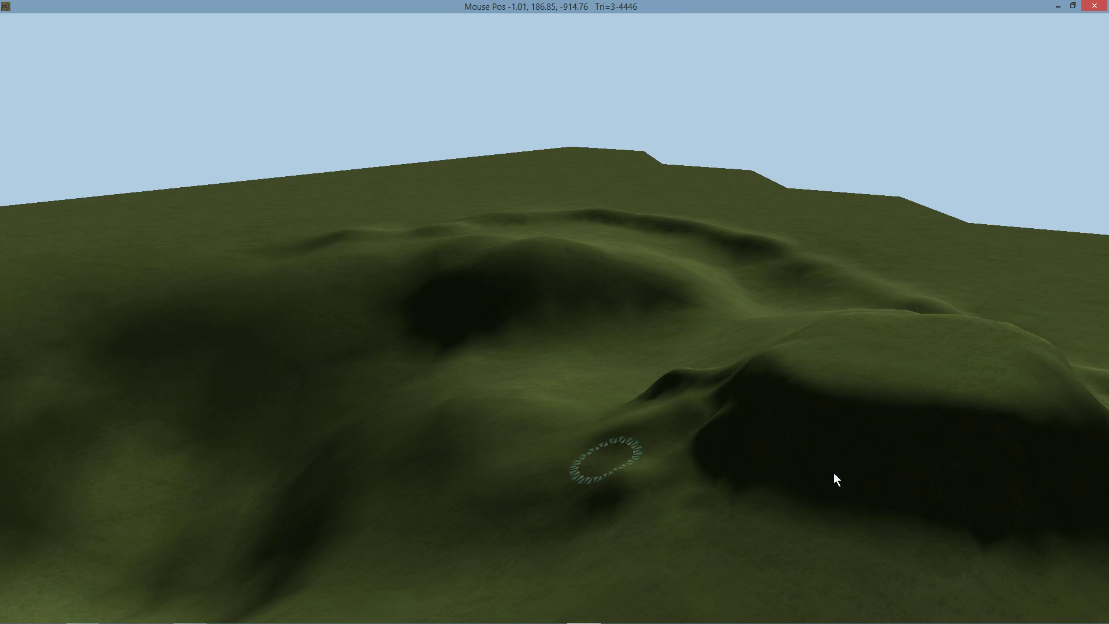
{"action": "mouse_move", "coordinate": [830, 452]}
{"action": "left_mouse_down"}
{"action": "mouse_move", "coordinate": [777, 472]}
{"action": "mouse_move", "coordinate": [824, 456]}
{"action": "mouse_move", "coordinate": [683, 475]}
{"action": "mouse_move", "coordinate": [827, 520]}
{"action": "mouse_move", "coordinate": [714, 498]}
{"action": "mouse_move", "coordinate": [813, 529]}
{"action": "left_mouse_up"}
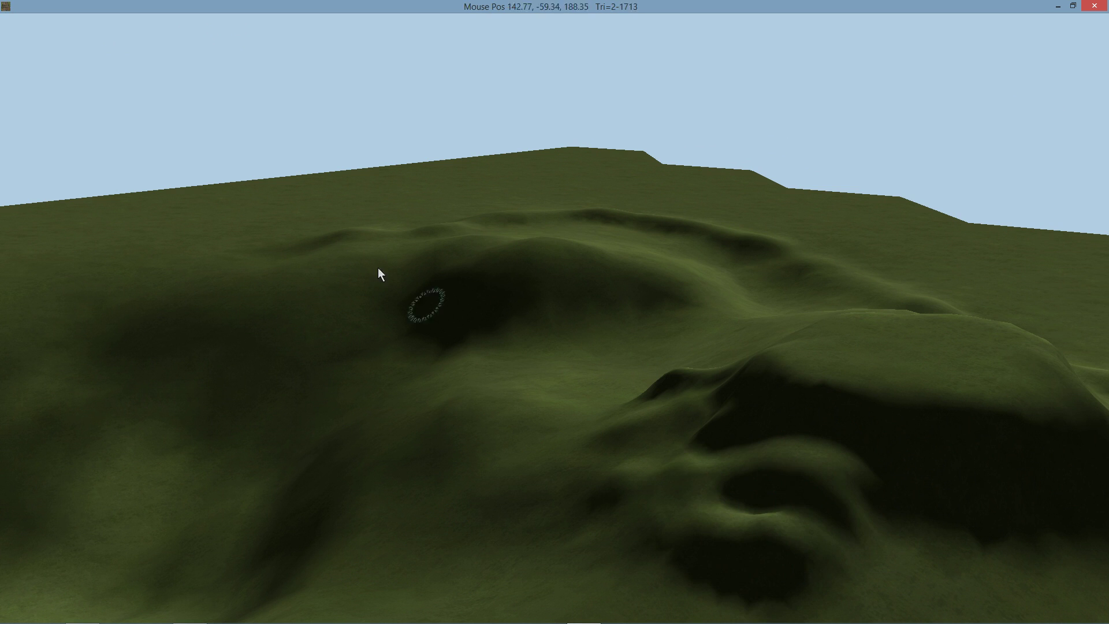
Switch to the tool for adding terrain and extend the outer edge with a strip of new triangles.
{"action": "left_click", "coordinate": [209, 39]}
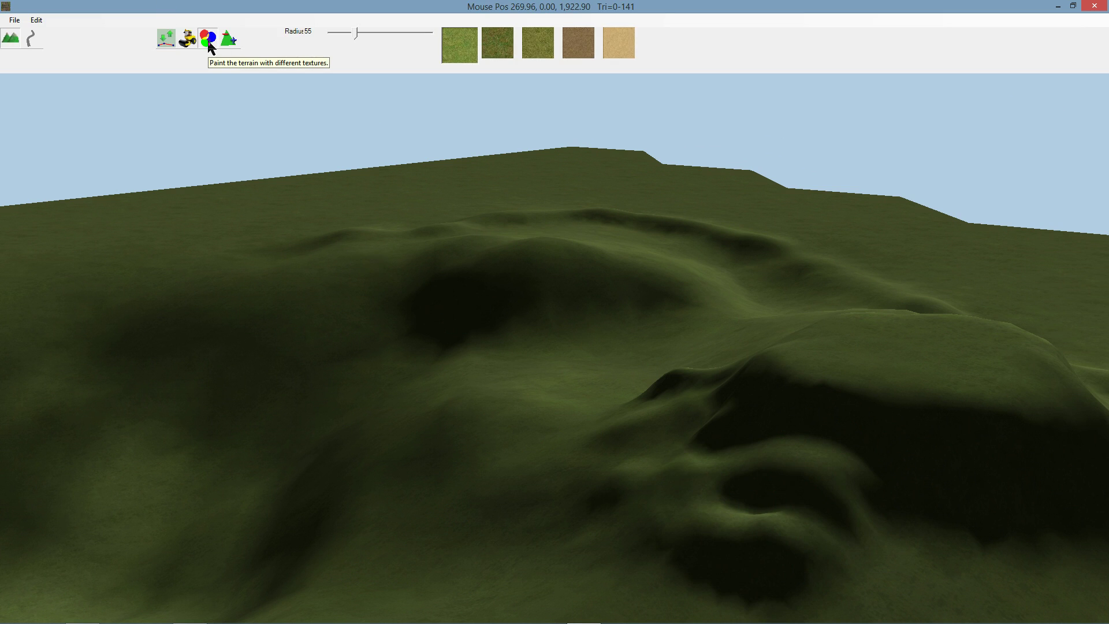
{"action": "left_click", "coordinate": [230, 42]}
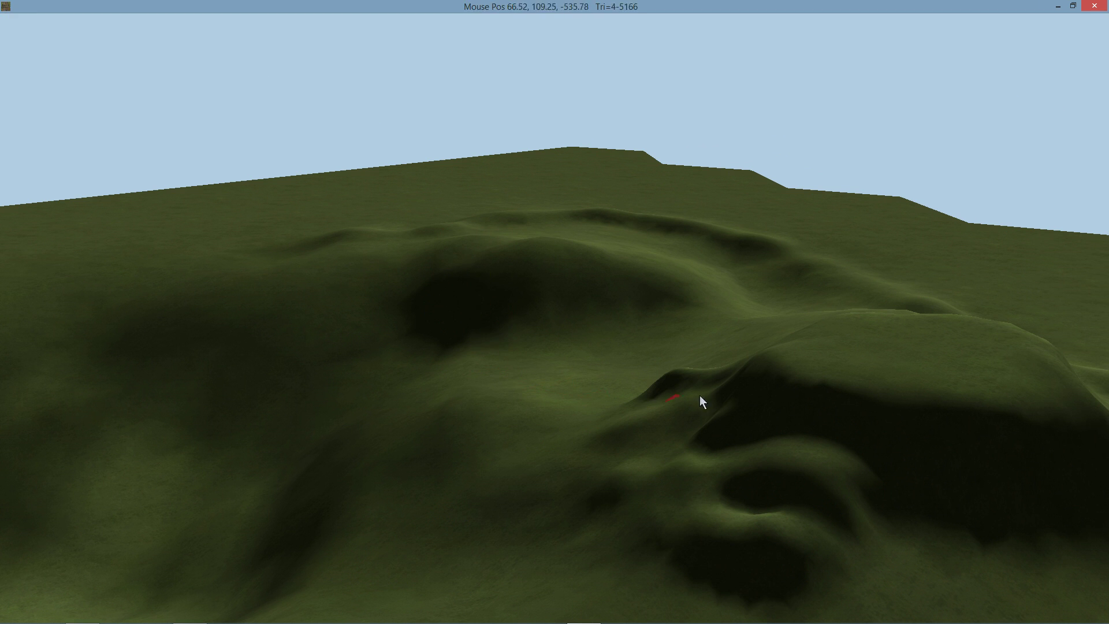
{"action": "right_click_drag", "start_coordinate": [699, 395], "coordinate": [459, 436]}
{"action": "mouse_move", "coordinate": [344, 275]}
{"action": "right_mouse_down"}
{"action": "mouse_move", "coordinate": [404, 335]}
{"action": "mouse_move", "coordinate": [403, 283]}
{"action": "mouse_move", "coordinate": [398, 299]}
{"action": "right_mouse_up"}
{"action": "mouse_move", "coordinate": [174, 281]}
{"action": "left_mouse_down"}
{"action": "mouse_move", "coordinate": [76, 230]}
{"action": "mouse_move", "coordinate": [33, 139]}
{"action": "mouse_move", "coordinate": [258, 229]}
{"action": "left_mouse_up"}
{"action": "right_click_drag", "start_coordinate": [258, 229], "coordinate": [198, 218]}
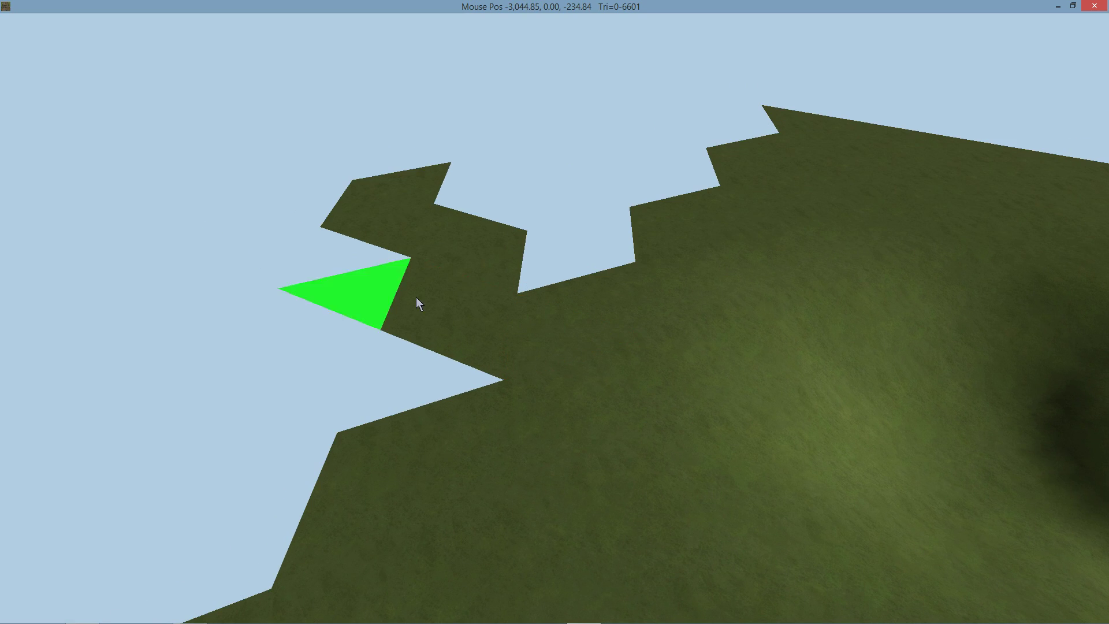
{"action": "mouse_move", "coordinate": [370, 284]}
{"action": "left_mouse_down"}
{"action": "mouse_move", "coordinate": [151, 216]}
{"action": "mouse_move", "coordinate": [116, 280]}
{"action": "mouse_move", "coordinate": [389, 377]}
{"action": "left_mouse_up"}
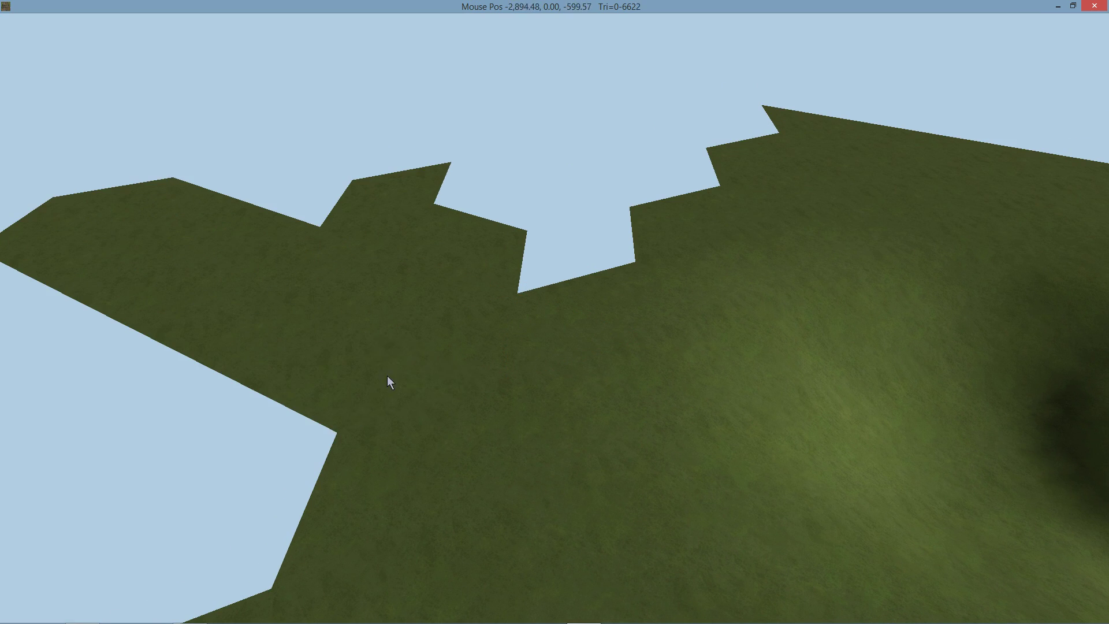
Add more terrain triangles beyond the new strip, curving back to the main edge around an open gap.
{"action": "right_click_drag", "start_coordinate": [361, 494], "coordinate": [315, 471]}
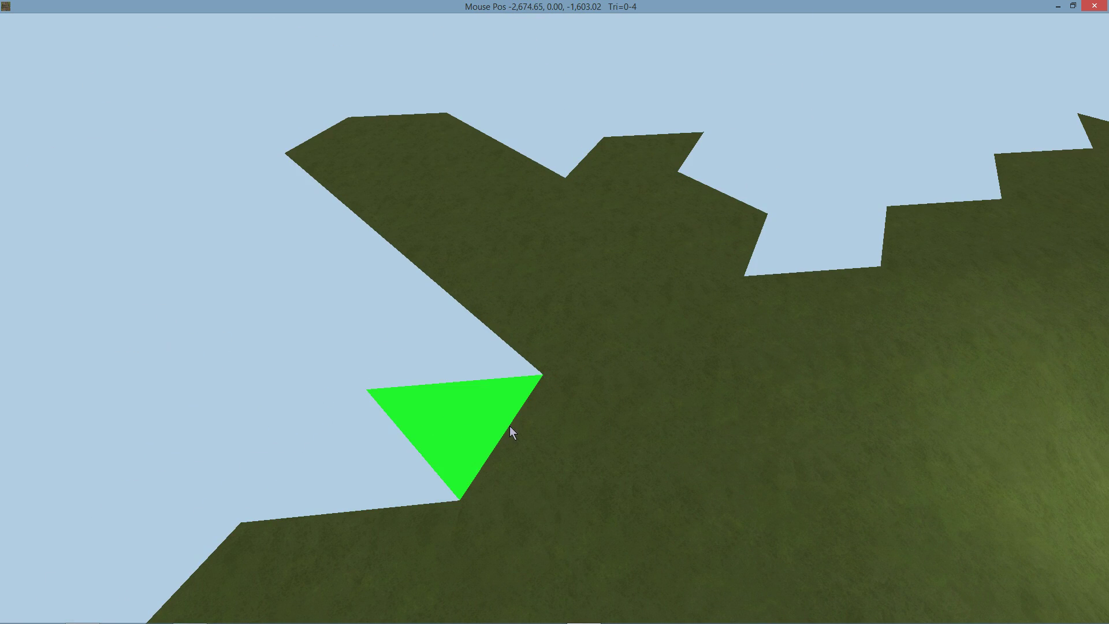
{"action": "left_click", "coordinate": [309, 212]}
{"action": "mouse_move", "coordinate": [197, 294]}
{"action": "left_mouse_down"}
{"action": "mouse_move", "coordinate": [268, 371]}
{"action": "mouse_move", "coordinate": [314, 362]}
{"action": "left_mouse_up"}
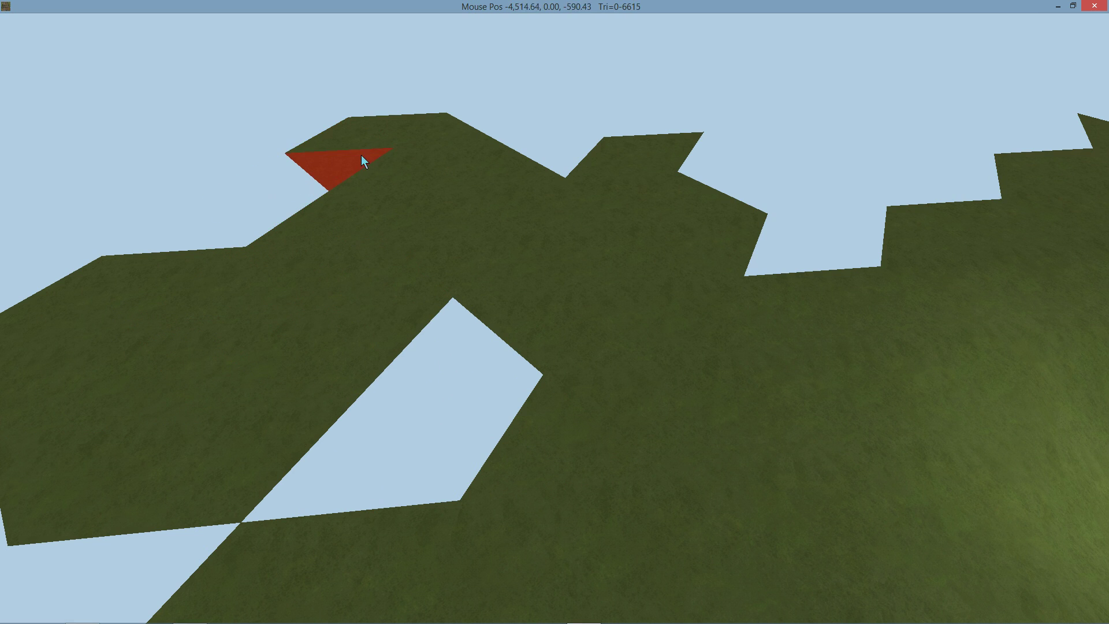
Overlay the wireframe and examine the triangle density of the added terrain and the sculpted hills.
{"action": "key", "text": "w"}
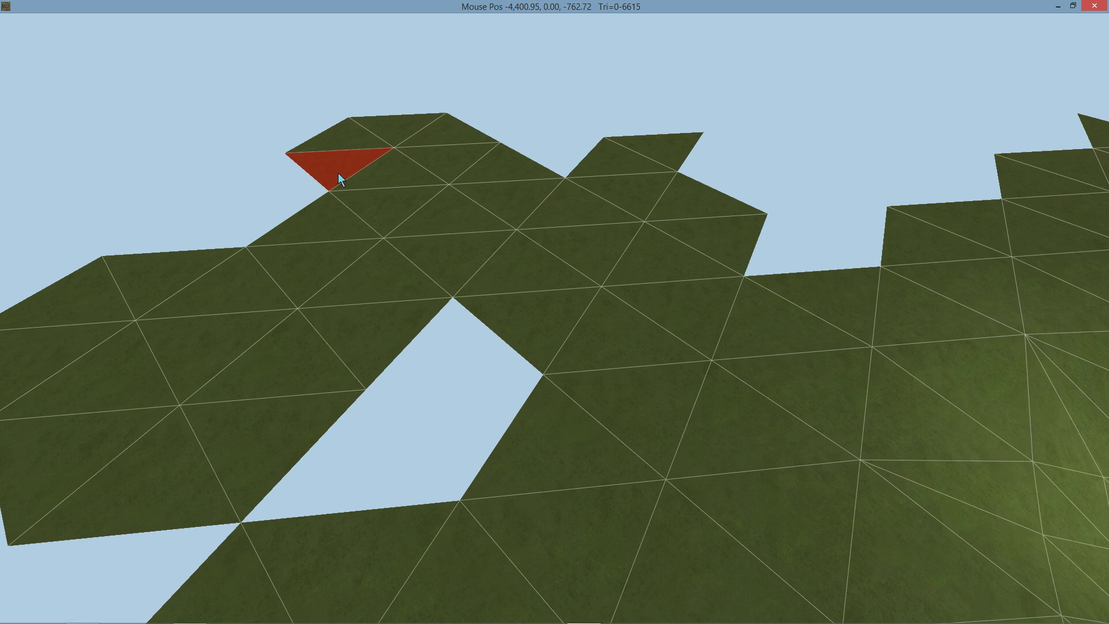
{"action": "mouse_move", "coordinate": [341, 171]}
{"action": "left_mouse_down"}
{"action": "mouse_move", "coordinate": [379, 193]}
{"action": "mouse_move", "coordinate": [236, 302]}
{"action": "mouse_move", "coordinate": [57, 321]}
{"action": "mouse_move", "coordinate": [95, 480]}
{"action": "mouse_move", "coordinate": [241, 389]}
{"action": "mouse_move", "coordinate": [226, 358]}
{"action": "mouse_move", "coordinate": [460, 218]}
{"action": "mouse_move", "coordinate": [362, 131]}
{"action": "mouse_move", "coordinate": [528, 179]}
{"action": "mouse_move", "coordinate": [616, 173]}
{"action": "mouse_move", "coordinate": [674, 149]}
{"action": "mouse_move", "coordinate": [496, 338]}
{"action": "mouse_move", "coordinate": [718, 227]}
{"action": "mouse_move", "coordinate": [635, 198]}
{"action": "left_mouse_up"}
{"action": "middle_click_drag", "start_coordinate": [634, 197], "coordinate": [737, 257]}
{"action": "scroll", "coordinate": [668, 234], "scroll_direction": "up", "scroll_amount": 3}
{"action": "scroll", "coordinate": [739, 260], "scroll_direction": "down", "scroll_amount": 5}
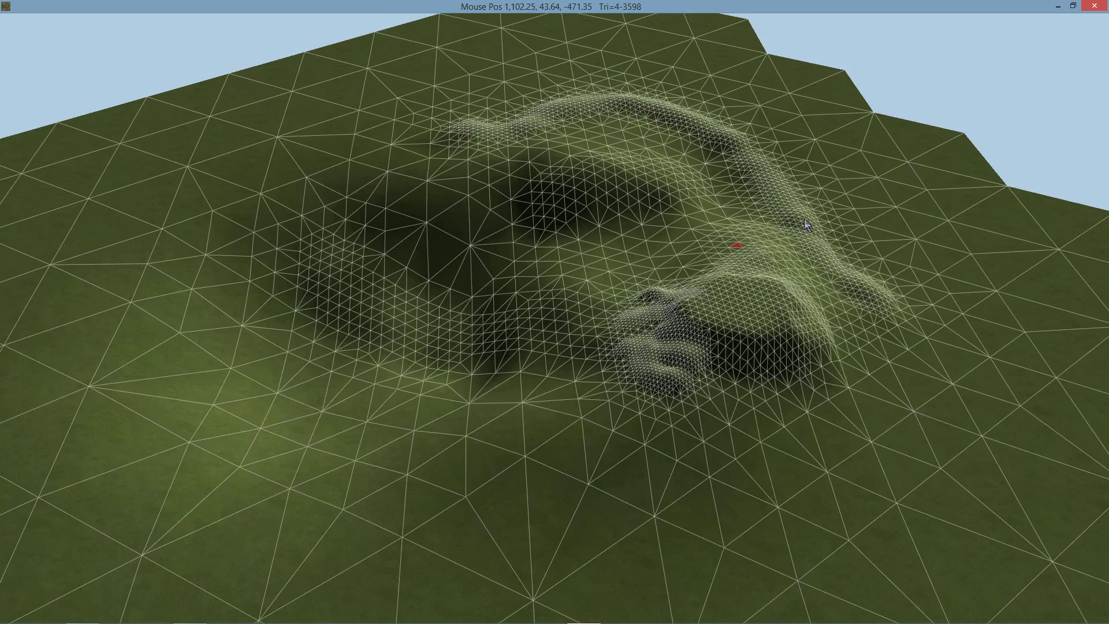
Simplify the dense mesh of the small ledges and slope at the foot of the plateau into larger triangles.
{"action": "scroll", "coordinate": [823, 199], "scroll_direction": "up", "scroll_amount": 3}
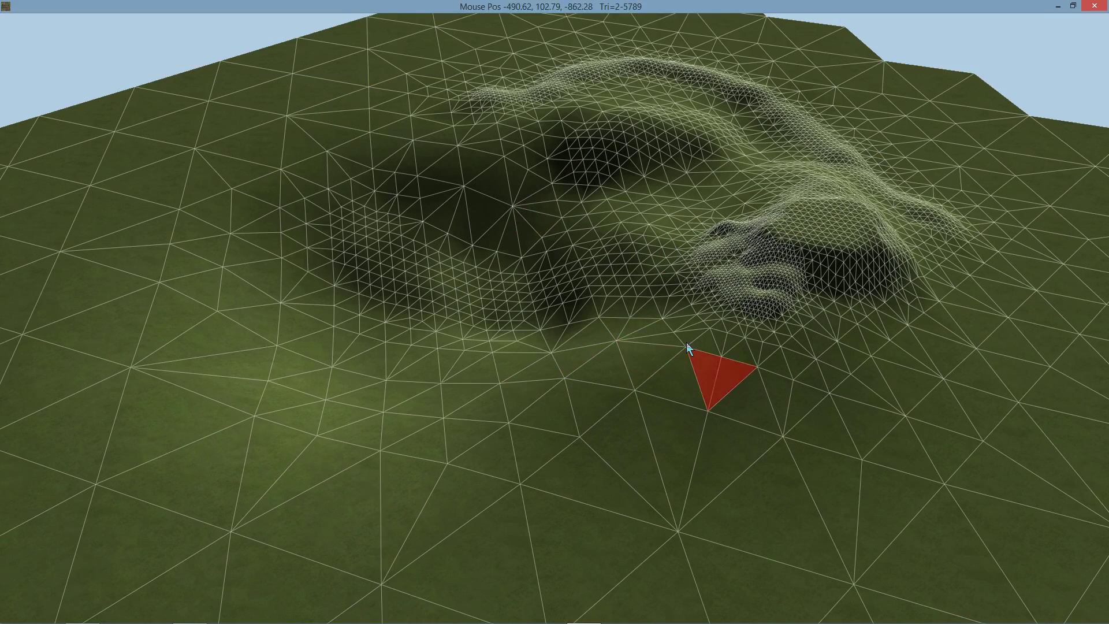
{"action": "scroll", "coordinate": [688, 344], "scroll_direction": "up", "scroll_amount": 5}
{"action": "middle_click_drag", "start_coordinate": [777, 338], "coordinate": [629, 356]}
{"action": "scroll", "coordinate": [637, 331], "scroll_direction": "up", "scroll_amount": 2}
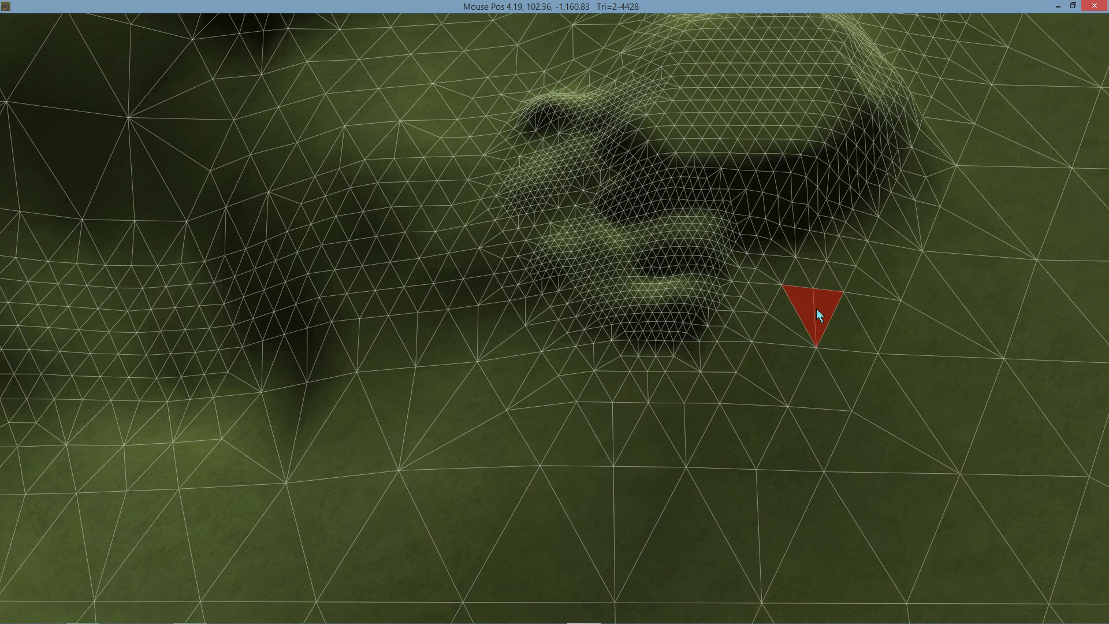
{"action": "left_click_drag", "start_coordinate": [816, 309], "coordinate": [662, 322]}
{"action": "mouse_move", "coordinate": [596, 314]}
{"action": "left_mouse_down"}
{"action": "mouse_move", "coordinate": [544, 341]}
{"action": "mouse_move", "coordinate": [657, 367]}
{"action": "mouse_move", "coordinate": [771, 367]}
{"action": "mouse_move", "coordinate": [747, 289]}
{"action": "mouse_move", "coordinate": [641, 253]}
{"action": "mouse_move", "coordinate": [544, 259]}
{"action": "mouse_move", "coordinate": [536, 294]}
{"action": "mouse_move", "coordinate": [547, 294]}
{"action": "left_mouse_up"}
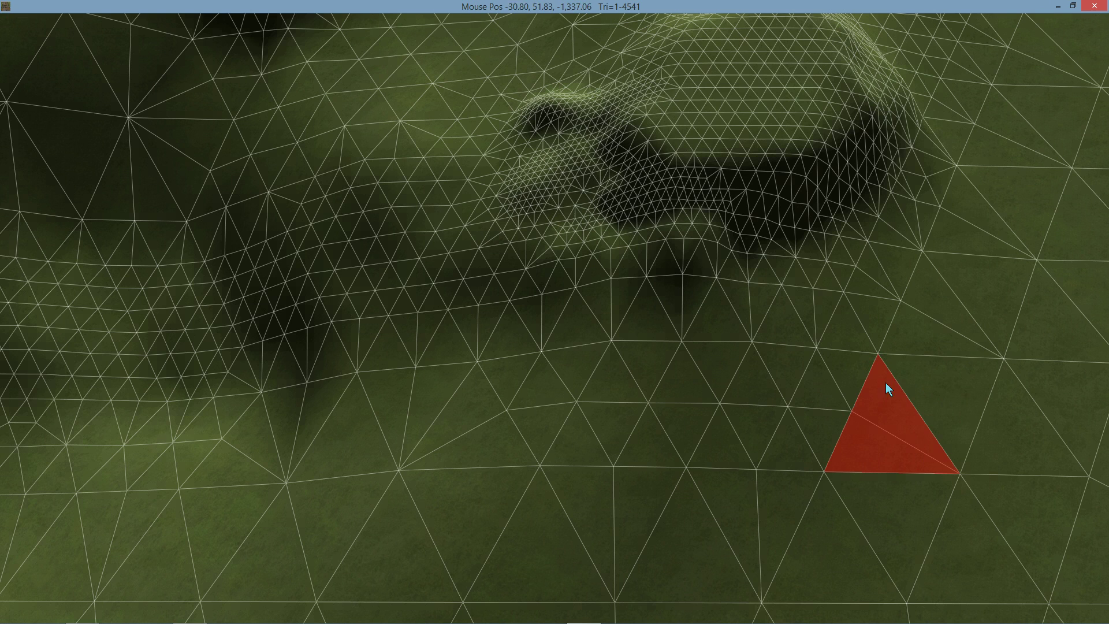
{"action": "mouse_move", "coordinate": [904, 386]}
{"action": "left_mouse_down"}
{"action": "mouse_move", "coordinate": [559, 398]}
{"action": "mouse_move", "coordinate": [520, 255]}
{"action": "mouse_move", "coordinate": [577, 191]}
{"action": "mouse_move", "coordinate": [799, 275]}
{"action": "mouse_move", "coordinate": [872, 215]}
{"action": "mouse_move", "coordinate": [775, 176]}
{"action": "mouse_move", "coordinate": [688, 315]}
{"action": "mouse_move", "coordinate": [674, 300]}
{"action": "left_mouse_up"}
{"action": "middle_click_drag", "start_coordinate": [772, 359], "coordinate": [658, 310]}
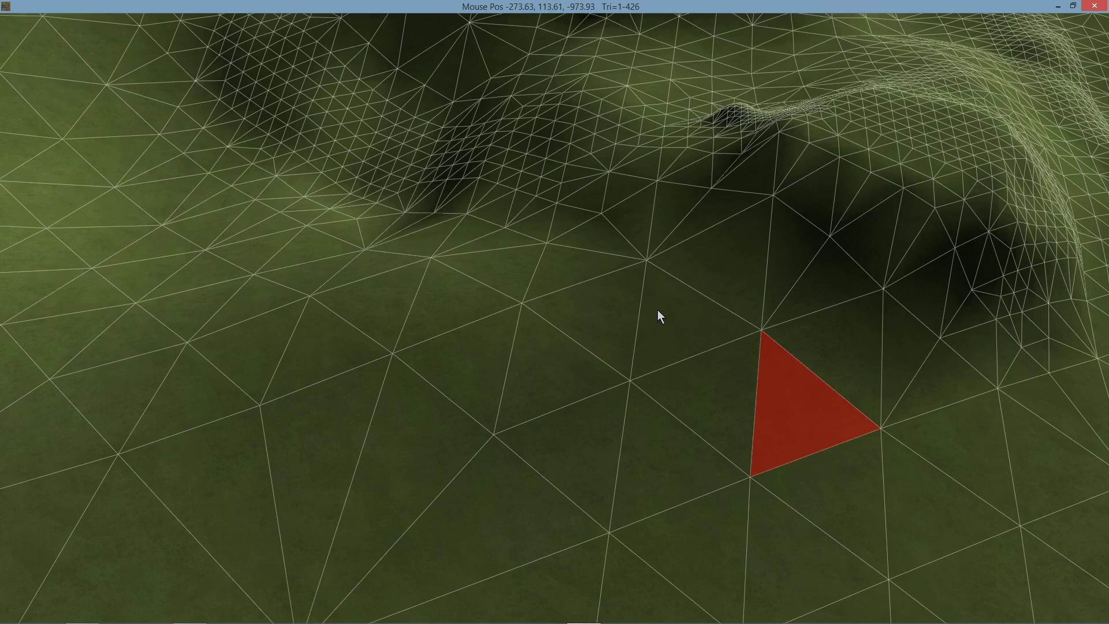
Switch to the texture painting tool and paint Grass02 over the flat ground beside the hills with a large brush.
{"action": "scroll", "coordinate": [669, 320], "scroll_direction": "down", "scroll_amount": 5}
{"action": "middle_click_drag", "start_coordinate": [635, 259], "coordinate": [563, 241]}
{"action": "mouse_move", "coordinate": [205, 12]}
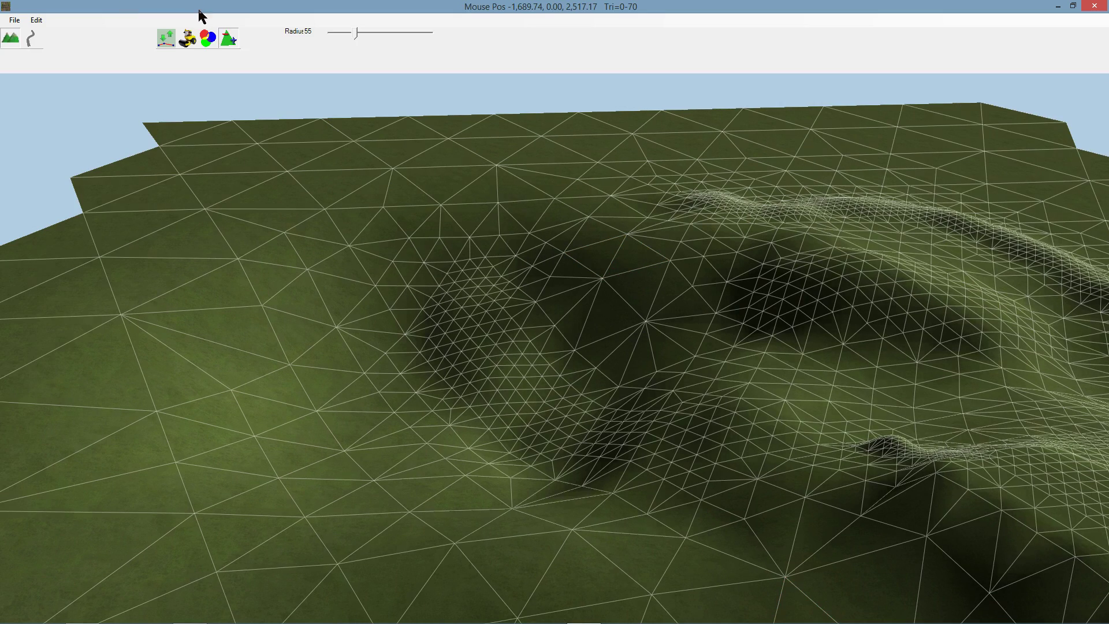
{"action": "left_click", "coordinate": [208, 38]}
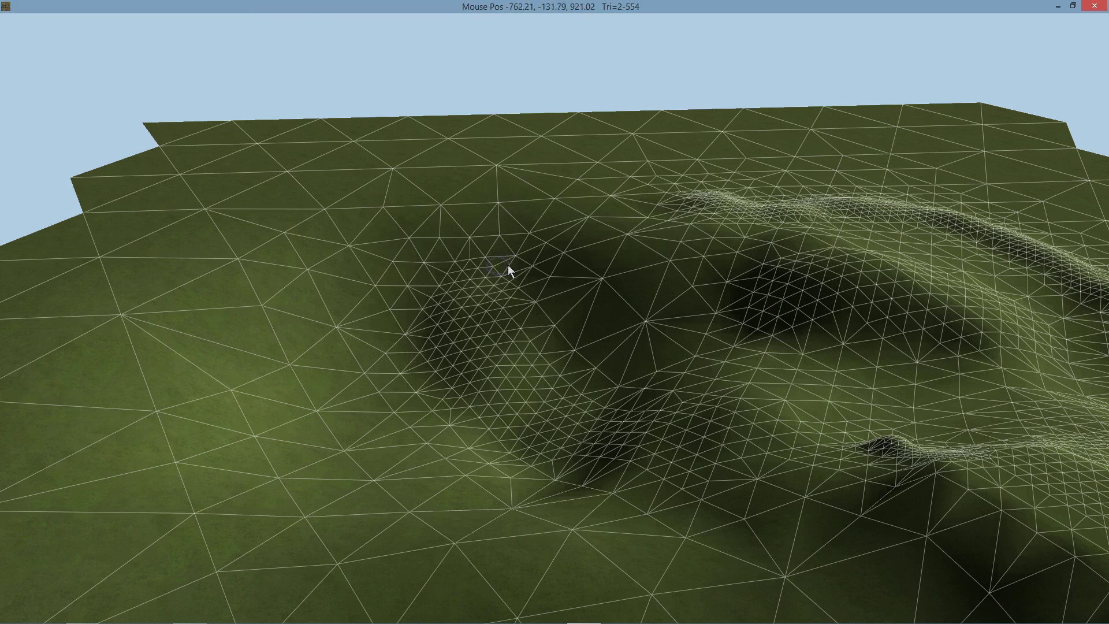
{"action": "scroll", "coordinate": [605, 257], "scroll_direction": "up", "scroll_amount": 10}
{"action": "mouse_move", "coordinate": [624, 258]}
{"action": "left_mouse_down"}
{"action": "mouse_move", "coordinate": [400, 274]}
{"action": "mouse_move", "coordinate": [336, 445]}
{"action": "mouse_move", "coordinate": [387, 370]}
{"action": "left_mouse_up"}
{"action": "mouse_move", "coordinate": [448, 351]}
{"action": "right_mouse_down"}
{"action": "mouse_move", "coordinate": [476, 369]}
{"action": "mouse_move", "coordinate": [483, 390]}
{"action": "right_mouse_up"}
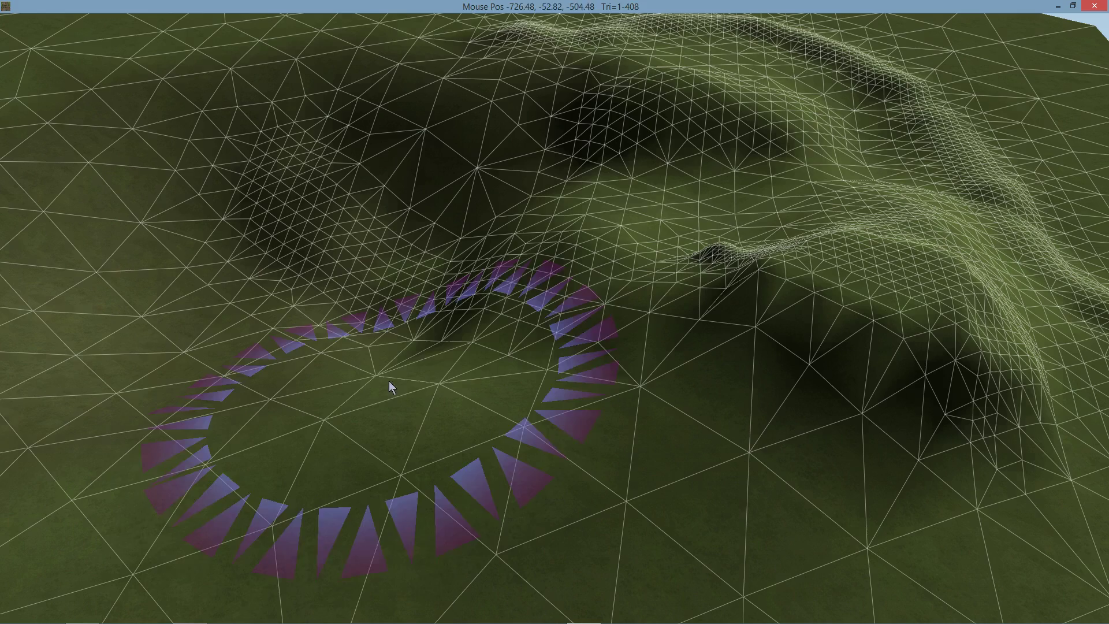
{"action": "left_click", "coordinate": [686, 130]}
{"action": "mouse_move", "coordinate": [708, 123]}
{"action": "right_mouse_down"}
{"action": "mouse_move", "coordinate": [720, 115]}
{"action": "mouse_move", "coordinate": [532, 166]}
{"action": "mouse_move", "coordinate": [542, 208]}
{"action": "right_mouse_up"}
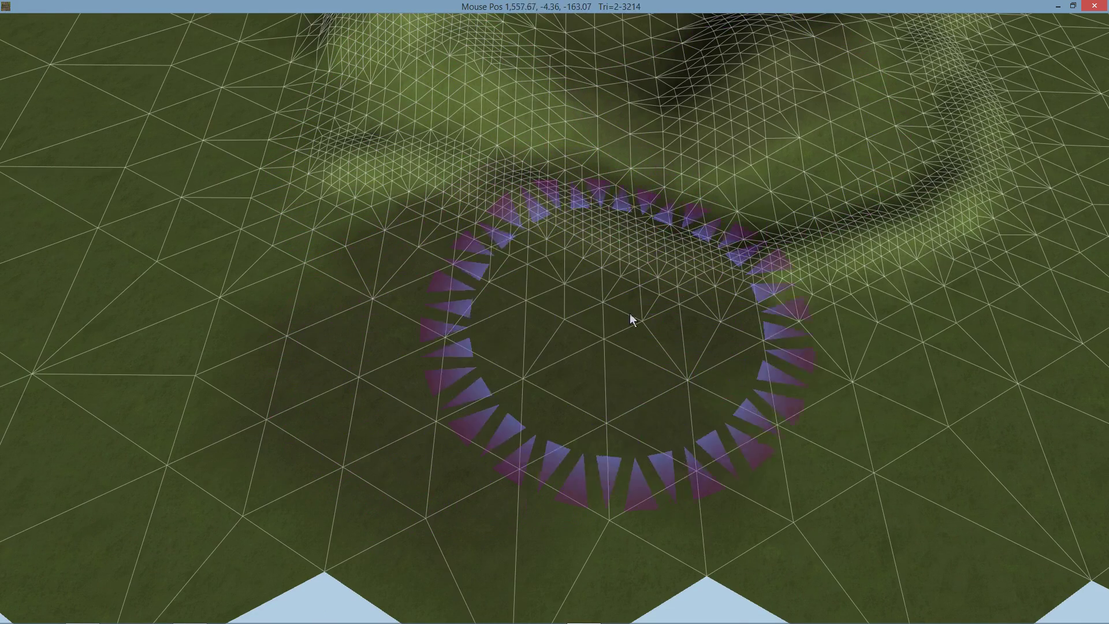
{"action": "left_click_drag", "start_coordinate": [630, 313], "coordinate": [800, 295]}
Paint a strip of Grass03 across the dark patch with a brush radius of 96, and turn off the wireframe.
{"action": "scroll", "coordinate": [745, 315], "scroll_direction": "down", "scroll_amount": 6}
{"action": "mouse_move", "coordinate": [473, 14]}
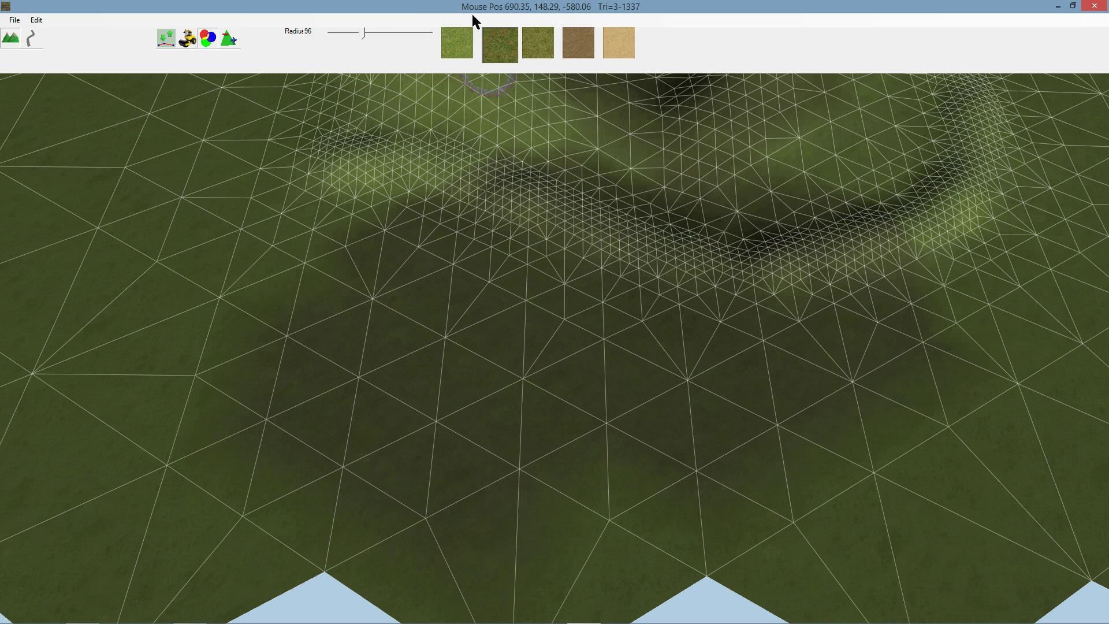
{"action": "left_click", "coordinate": [540, 37]}
{"action": "mouse_move", "coordinate": [702, 357]}
{"action": "left_mouse_down"}
{"action": "mouse_move", "coordinate": [456, 396]}
{"action": "mouse_move", "coordinate": [427, 424]}
{"action": "left_mouse_up"}
{"action": "key", "text": "w"}
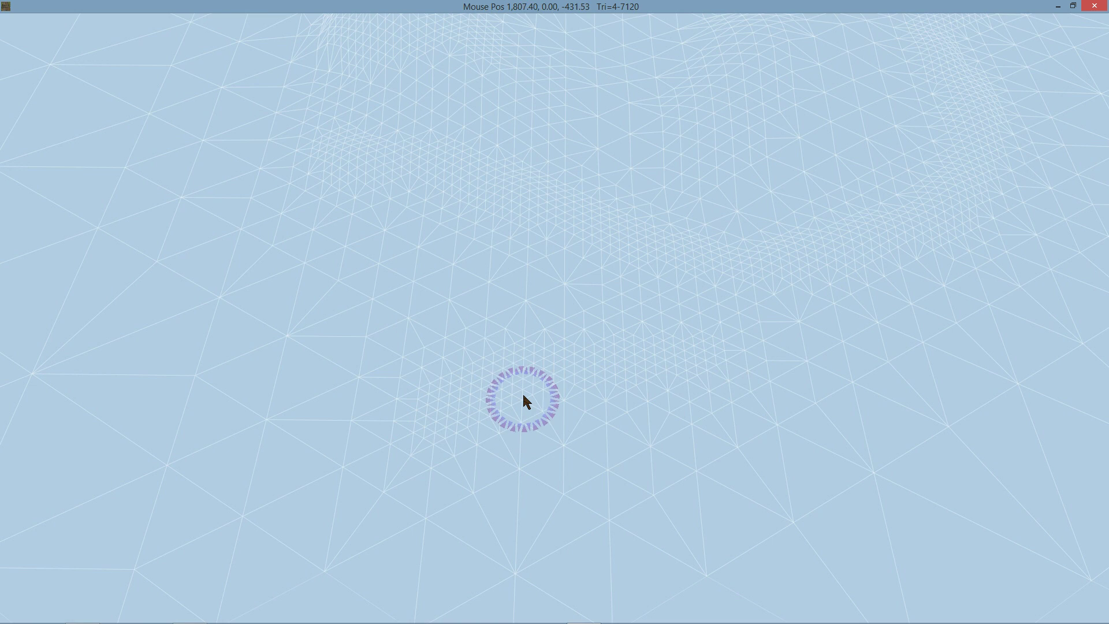
Paint a broad strip of the brown sand texture over the Grass03 strip in front of the hills.
{"action": "mouse_move", "coordinate": [574, 20]}
{"action": "left_click", "coordinate": [581, 43]}
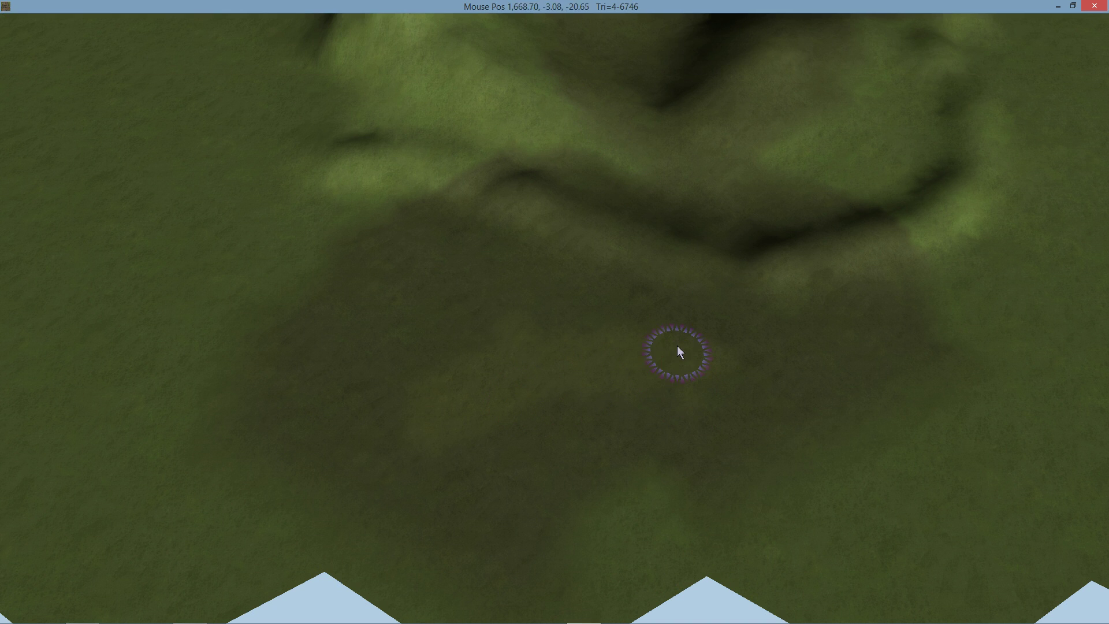
{"action": "mouse_move", "coordinate": [677, 346]}
{"action": "left_mouse_down"}
{"action": "mouse_move", "coordinate": [413, 426]}
{"action": "mouse_move", "coordinate": [718, 379]}
{"action": "mouse_move", "coordinate": [422, 373]}
{"action": "mouse_move", "coordinate": [582, 328]}
{"action": "left_mouse_up"}
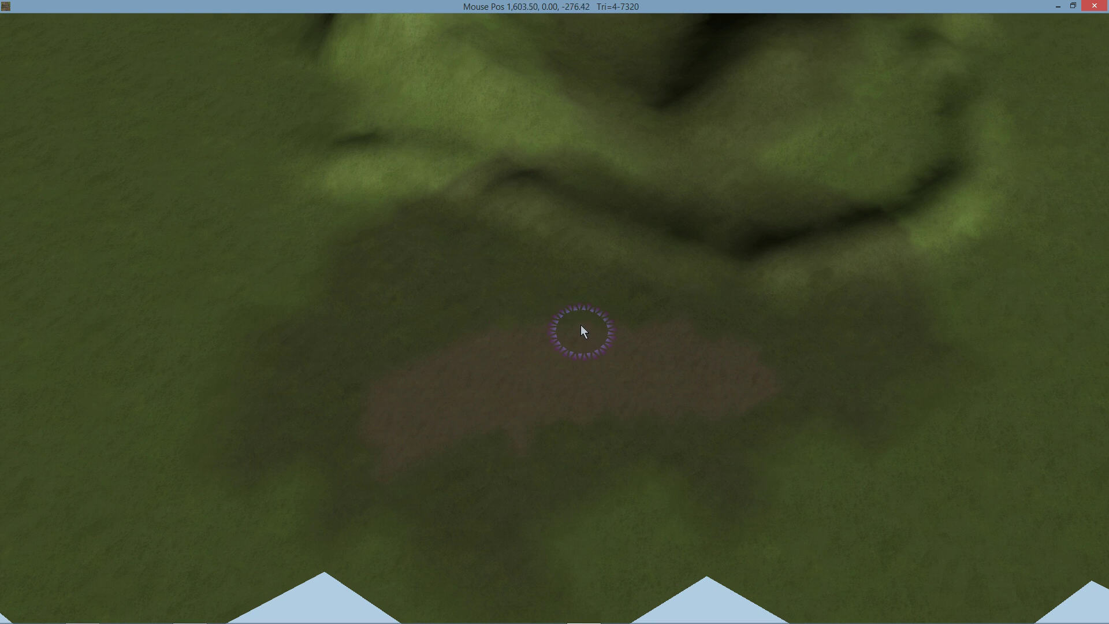
Replace the brown sand texture in the paint palette with SandRippled01 from the Terrain category.
{"action": "mouse_move", "coordinate": [581, 325]}
{"action": "middle_mouse_down"}
{"action": "mouse_move", "coordinate": [688, 247]}
{"action": "mouse_move", "coordinate": [714, 256]}
{"action": "mouse_move", "coordinate": [672, 250]}
{"action": "middle_mouse_up"}
{"action": "scroll", "coordinate": [714, 256], "scroll_direction": "up", "scroll_amount": 3}
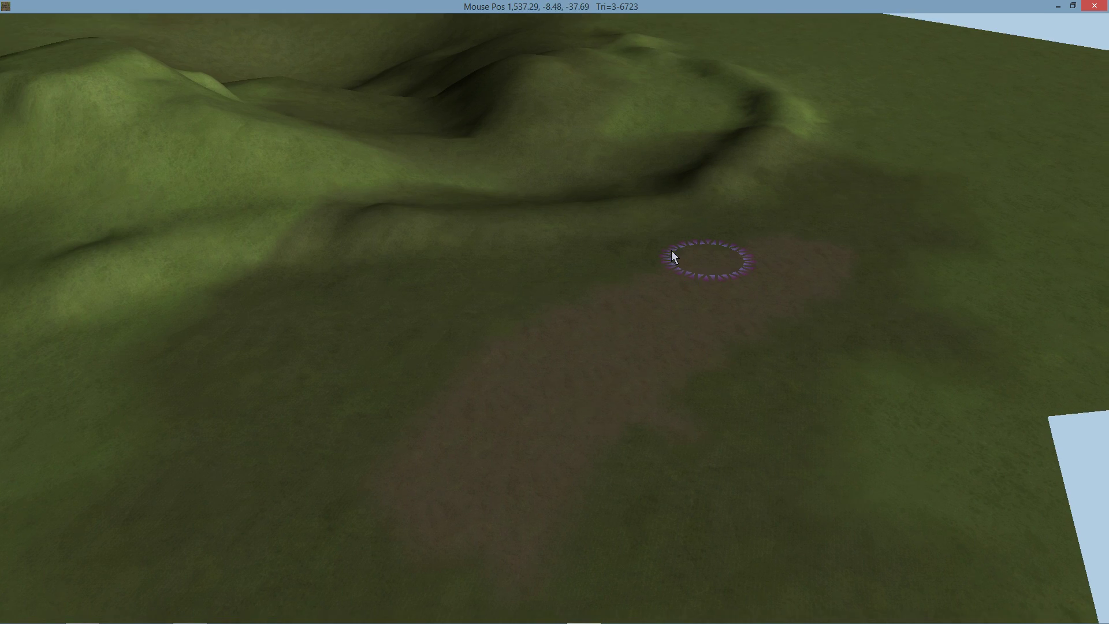
{"action": "mouse_move", "coordinate": [541, 11]}
{"action": "left_click", "coordinate": [585, 39]}
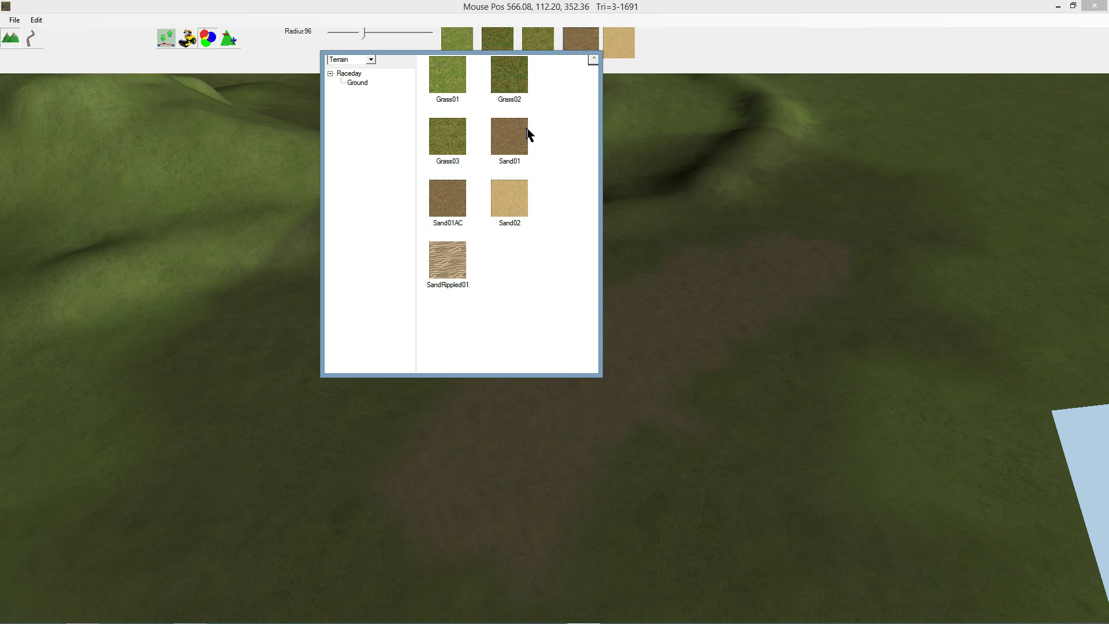
{"action": "left_click", "coordinate": [370, 59]}
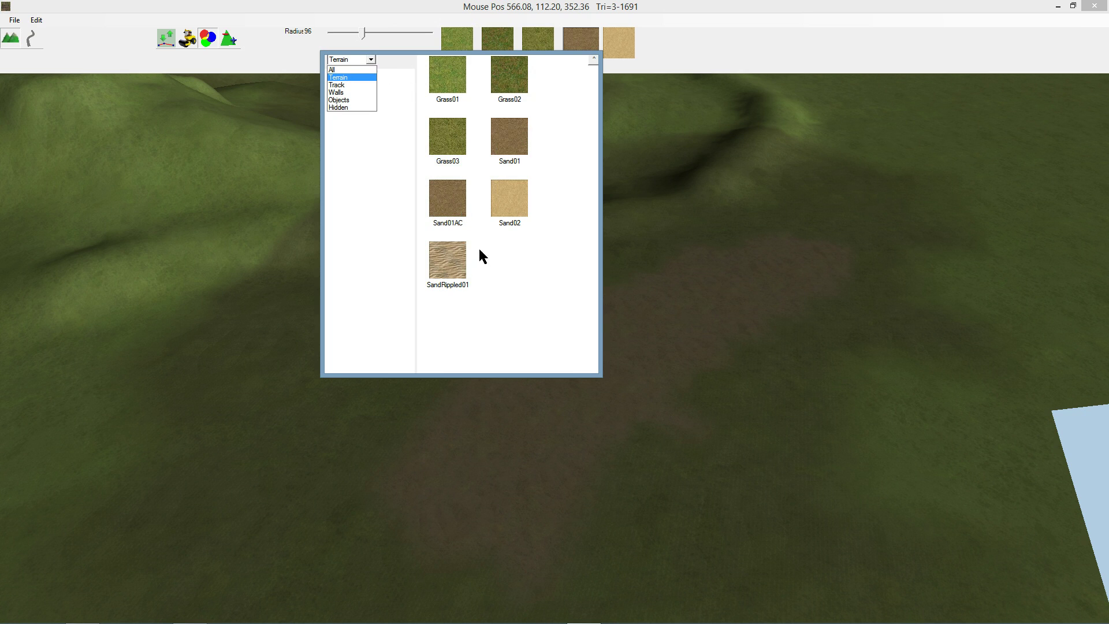
{"action": "left_click", "coordinate": [456, 260]}
{"action": "double_click", "coordinate": [452, 262]}
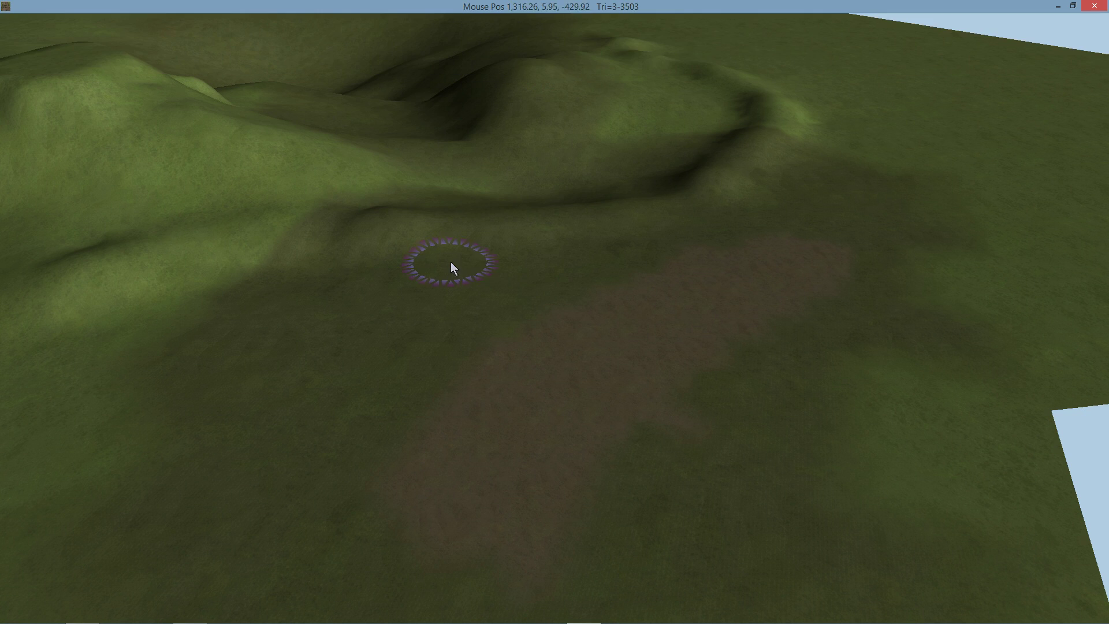
Paint SandRippled01 over the middle of the brown sand strip and inspect its ripple pattern up close.
{"action": "mouse_move", "coordinate": [579, 2]}
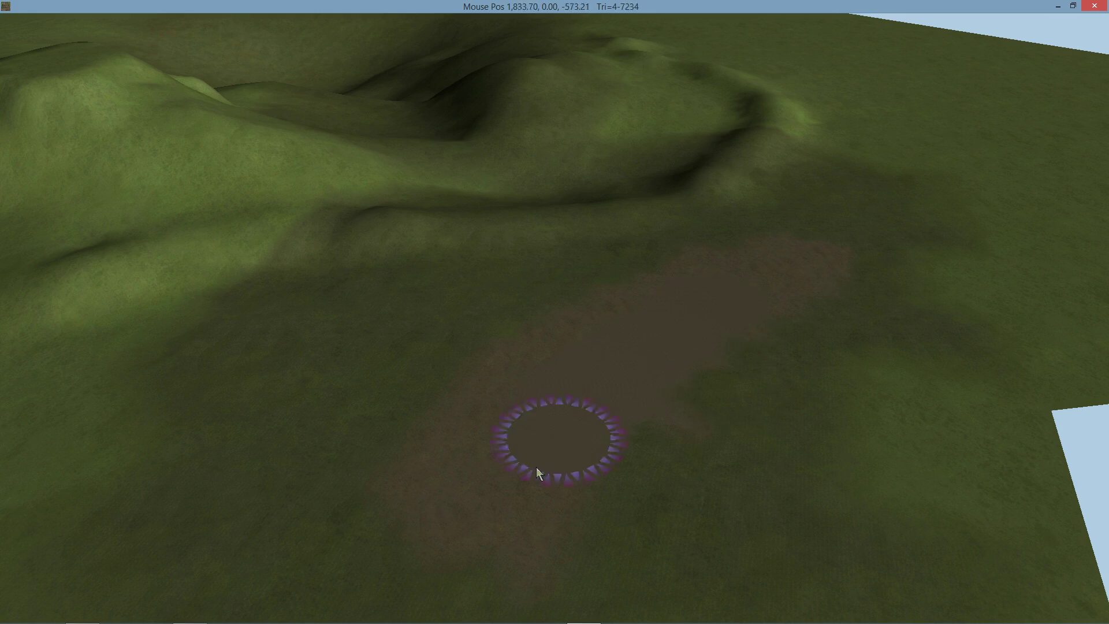
{"action": "scroll", "coordinate": [652, 361], "scroll_direction": "up", "scroll_amount": 6}
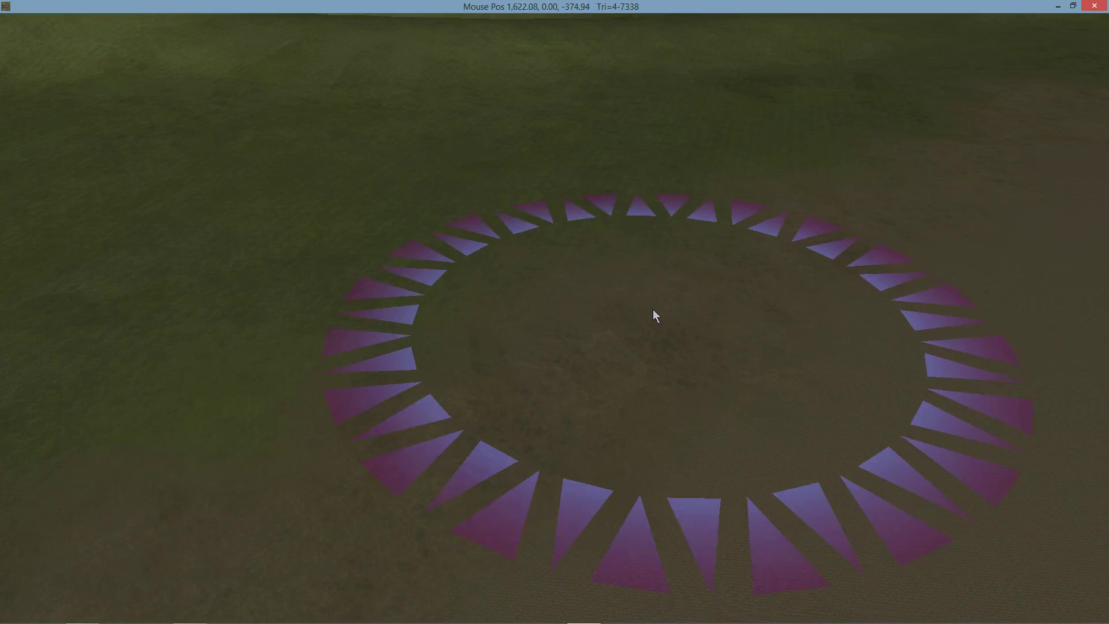
{"action": "right_click_drag", "start_coordinate": [803, 331], "coordinate": [1058, 344]}
{"action": "scroll", "coordinate": [723, 310], "scroll_direction": "up", "scroll_amount": 6}
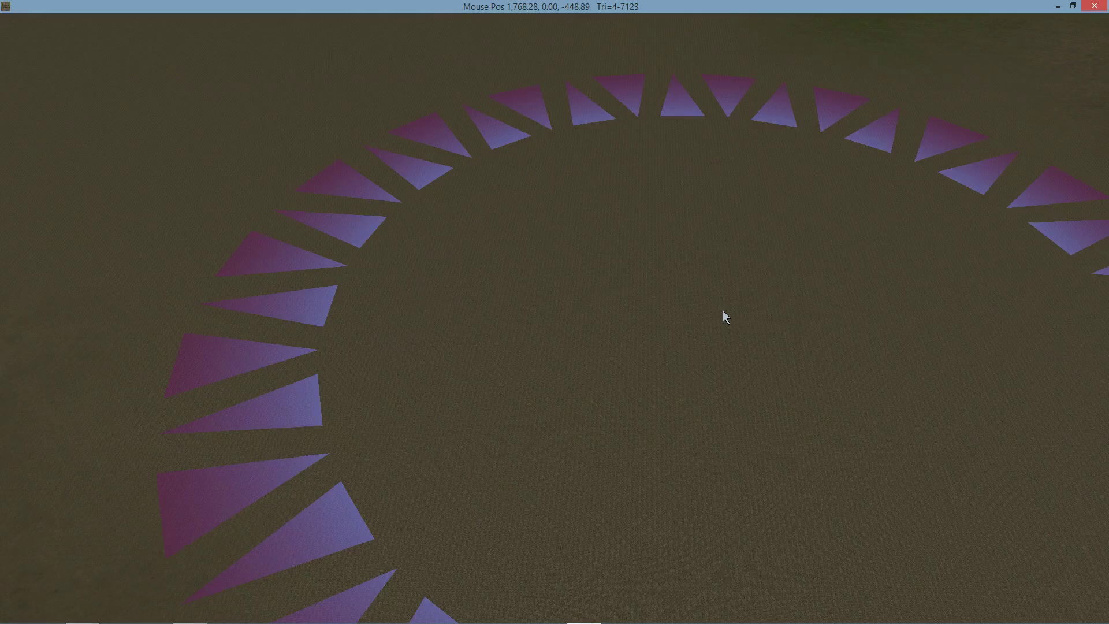
{"action": "scroll", "coordinate": [727, 316], "scroll_direction": "up", "scroll_amount": 4}
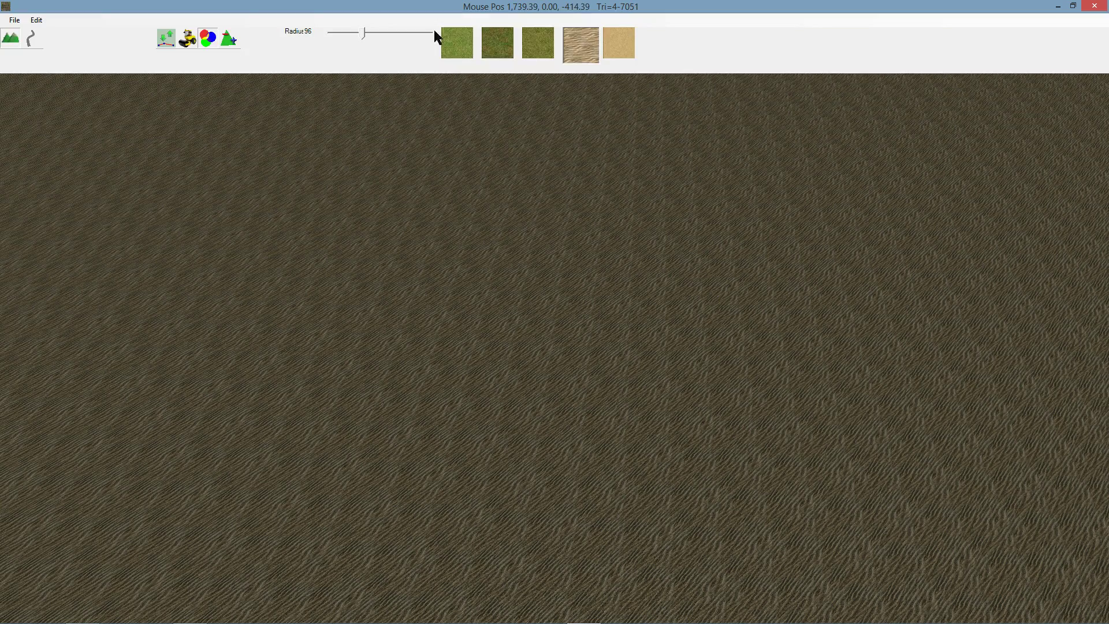
Reduce the brush radius to 2 and paint a small ring of Grass01 on the rippled sand.
{"action": "scroll", "coordinate": [601, 393], "scroll_direction": "down", "scroll_amount": 5, "text": "ctrl"}
{"action": "scroll", "coordinate": [601, 393], "scroll_direction": "up", "scroll_amount": 2, "text": "ctrl"}
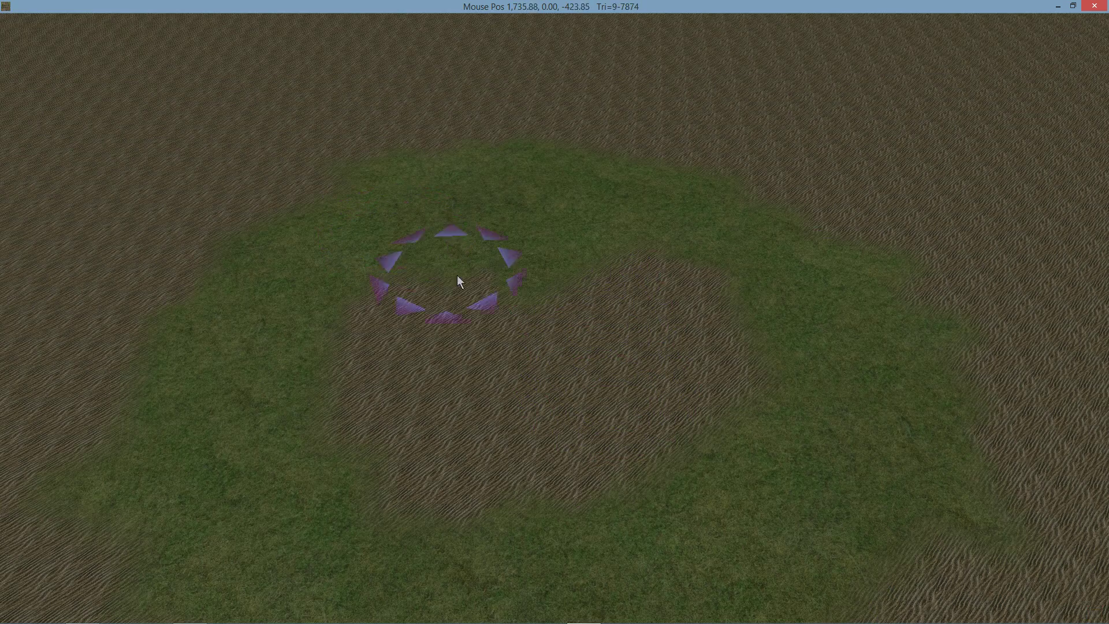
{"action": "mouse_move", "coordinate": [447, 271]}
{"action": "right_mouse_down"}
{"action": "mouse_move", "coordinate": [379, 251]}
{"action": "mouse_move", "coordinate": [373, 228]}
{"action": "mouse_move", "coordinate": [453, 237]}
{"action": "right_mouse_up"}
Examine the small grass ring within the sand strip and the surrounding hills from farther away.
{"action": "mouse_move", "coordinate": [505, 277]}
{"action": "right_mouse_down"}
{"action": "mouse_move", "coordinate": [636, 280]}
{"action": "mouse_move", "coordinate": [602, 352]}
{"action": "mouse_move", "coordinate": [466, 312]}
{"action": "mouse_move", "coordinate": [285, 285]}
{"action": "right_mouse_up"}
{"action": "scroll", "coordinate": [582, 338], "scroll_direction": "down", "scroll_amount": 5}
{"action": "scroll", "coordinate": [480, 324], "scroll_direction": "down", "scroll_amount": 6}
{"action": "scroll", "coordinate": [484, 325], "scroll_direction": "down", "scroll_amount": 7}
{"action": "scroll", "coordinate": [487, 333], "scroll_direction": "down", "scroll_amount": 4}
{"action": "mouse_move", "coordinate": [529, 29]}
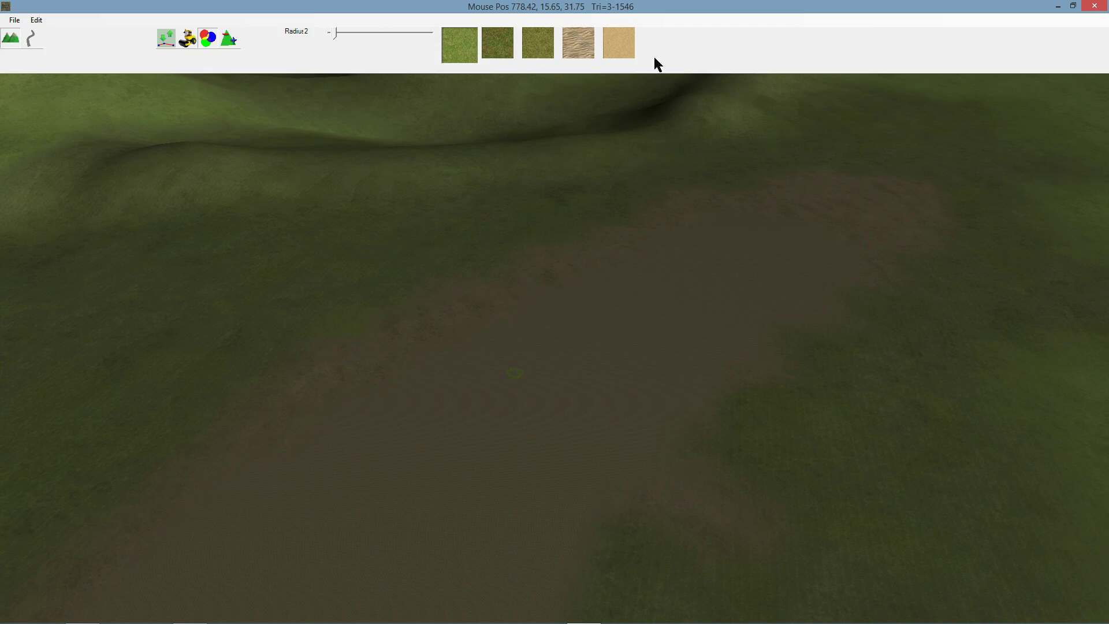
{"action": "right_click_drag", "start_coordinate": [637, 320], "coordinate": [624, 280]}
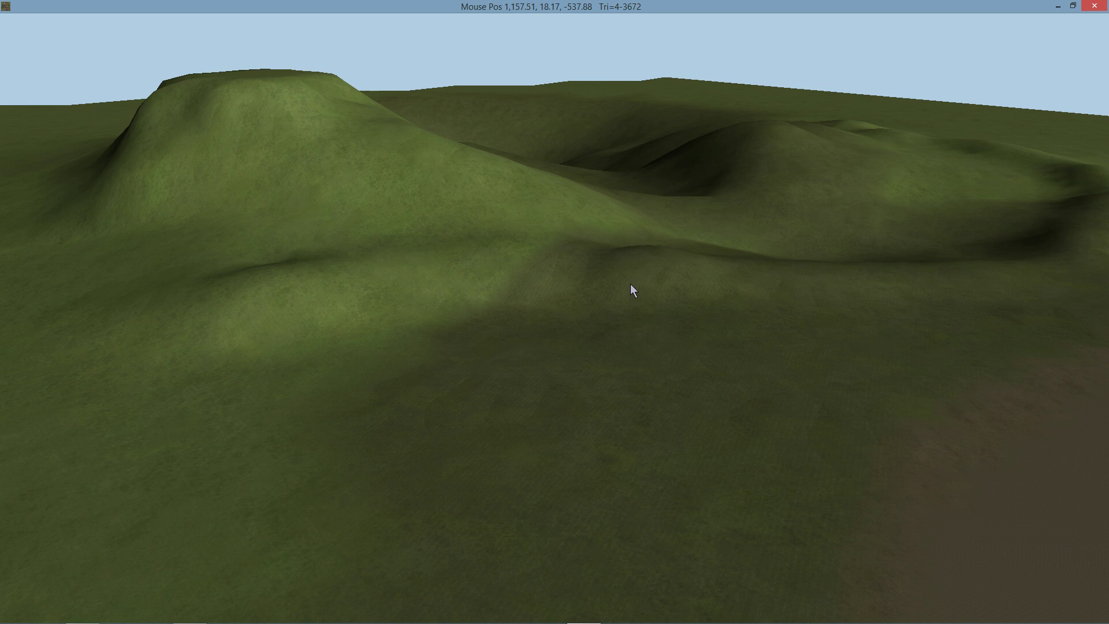